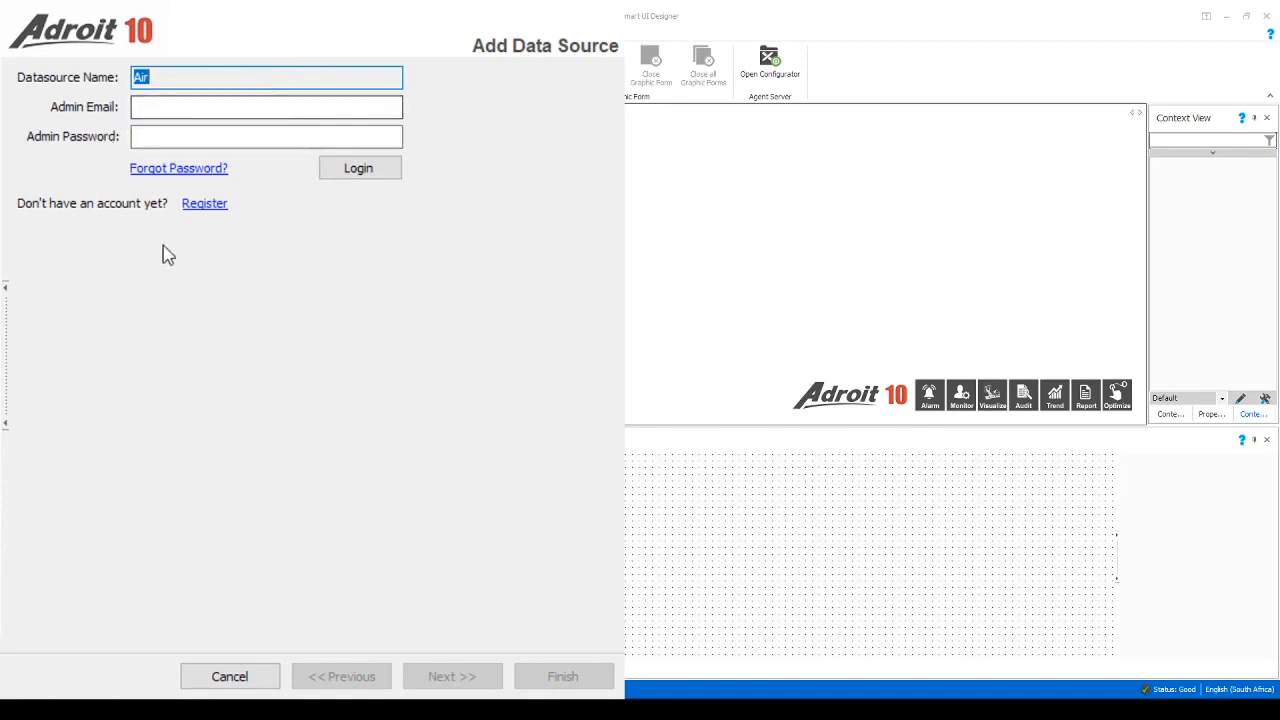
# Log the Air data source into the administrator account with the admin e-mail and password
pyautogui.click(215, 110)
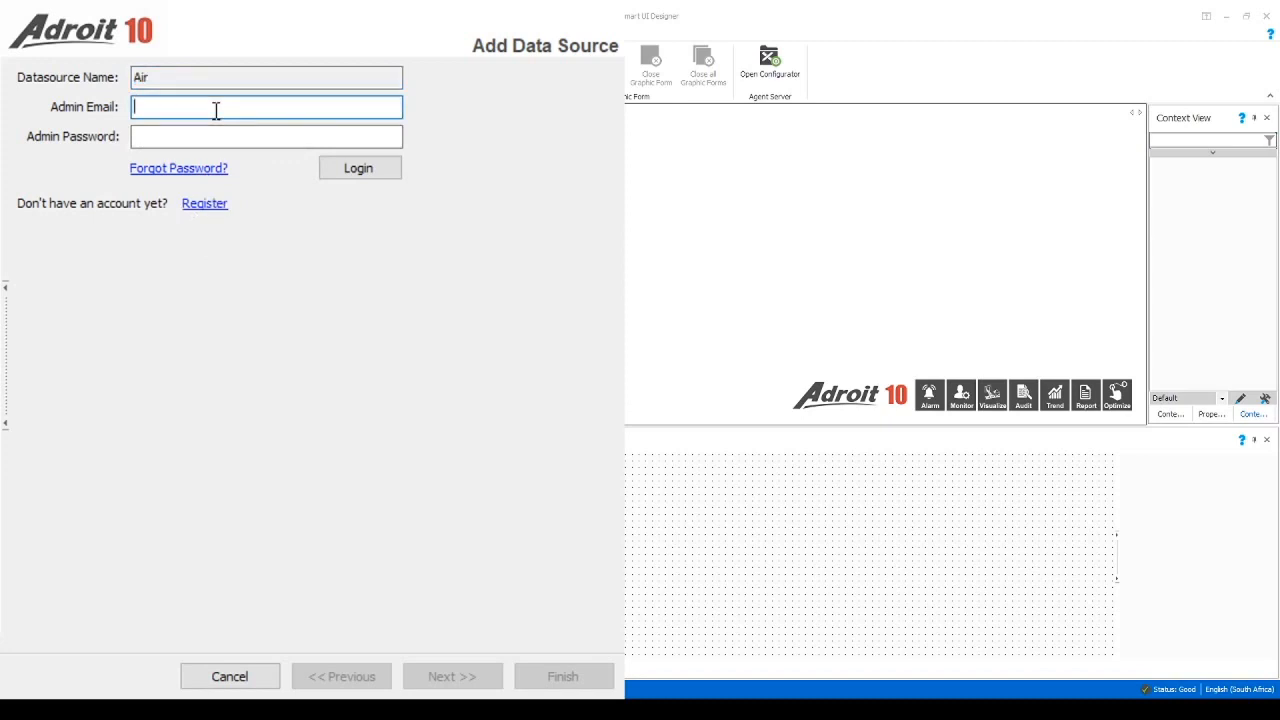
pyautogui.press('Tab')
pyautogui.write('***')
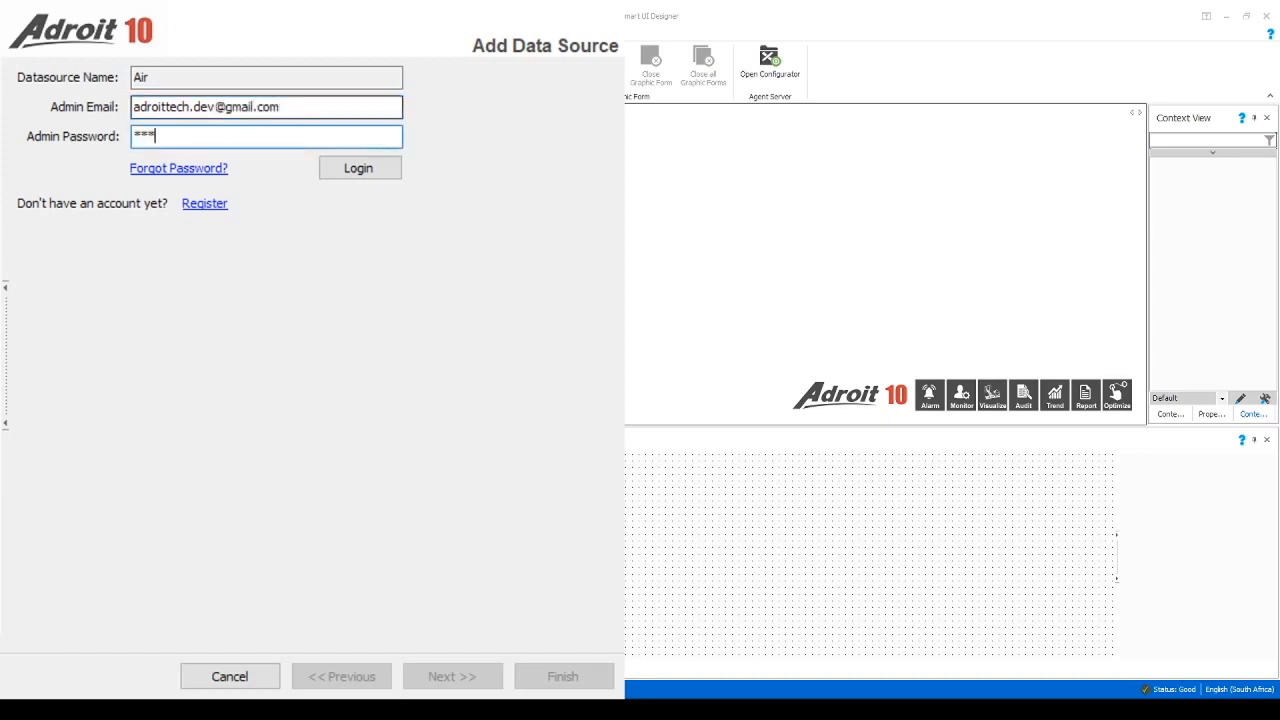
pyautogui.write('******')
pyautogui.click(363, 170)
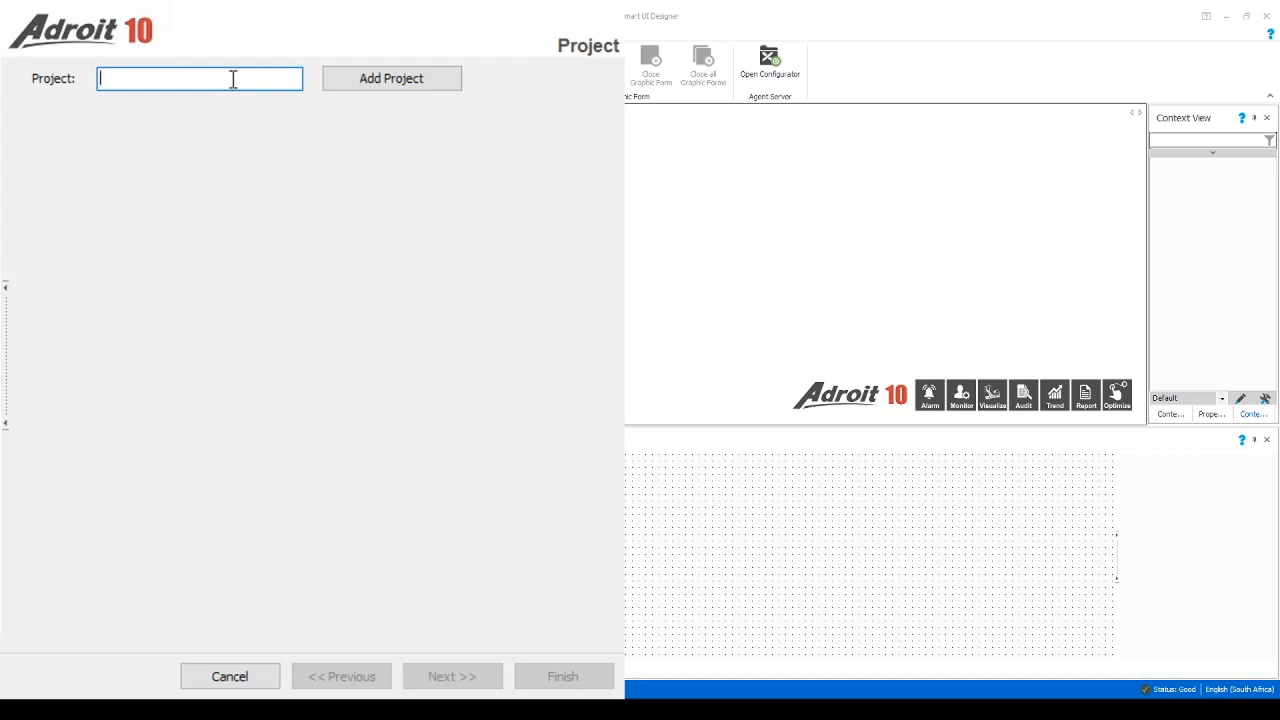
# Add a project named 'Webinar' and finish the data source wizard
pyautogui.write('Webinar')
pyautogui.click(397, 80)
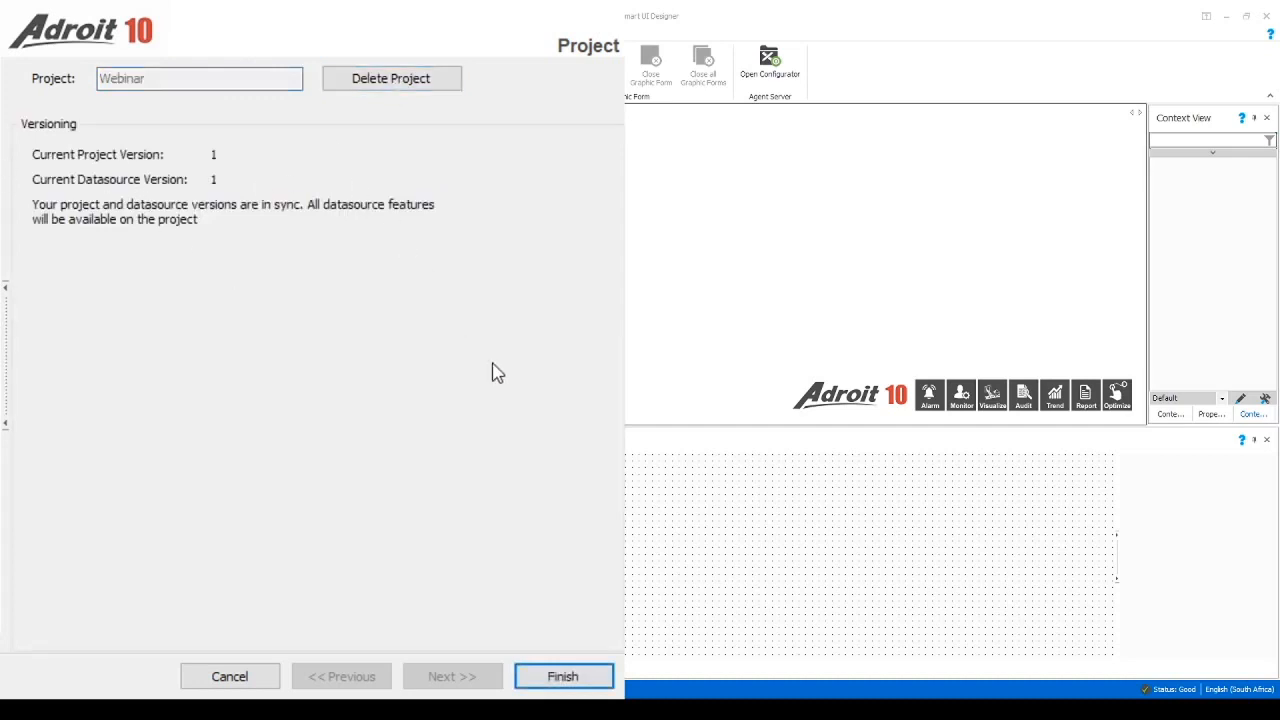
pyautogui.click(588, 677)
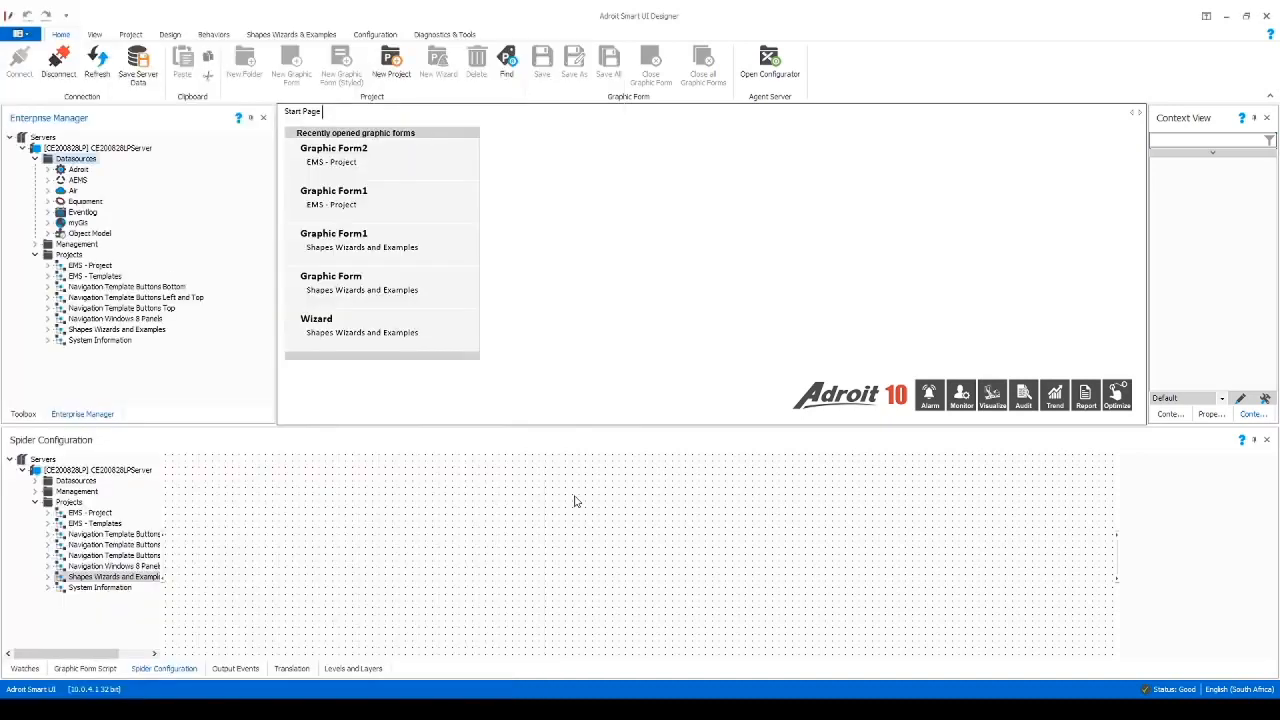
# Select the Air datasource and bring up Webinar's Configure Project user management
pyautogui.click(72, 191)
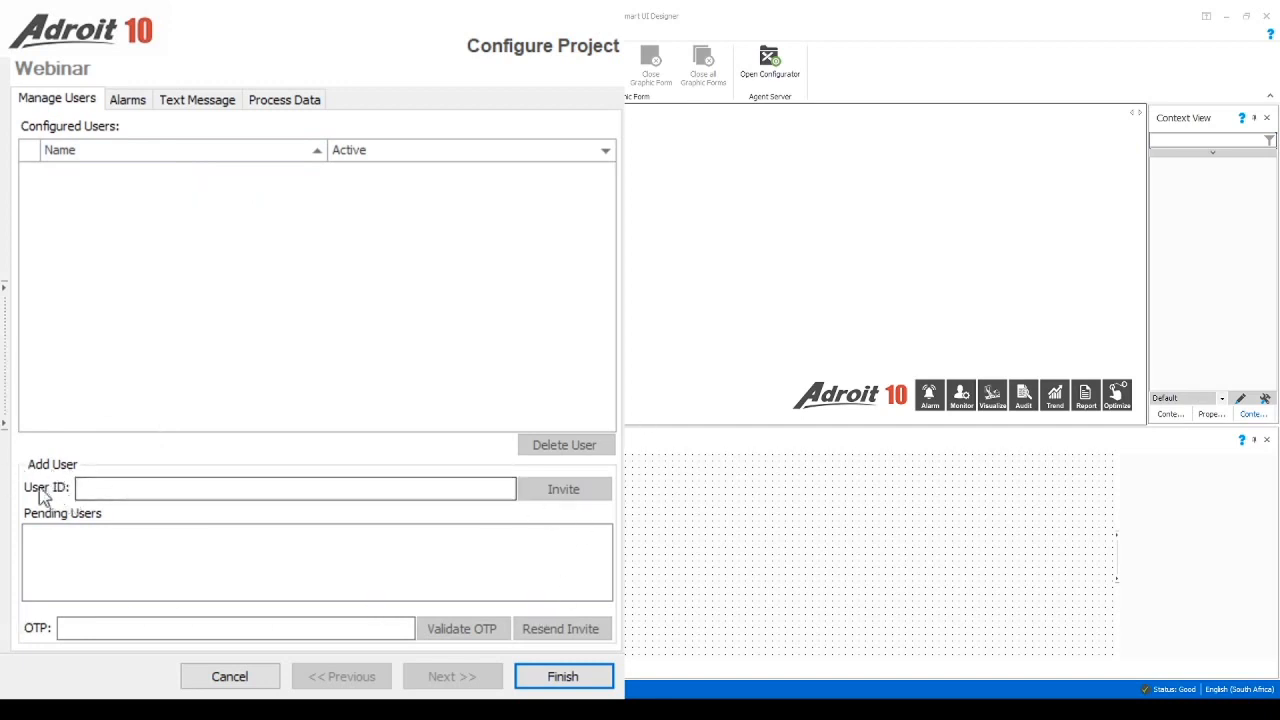
pyautogui.click(103, 487)
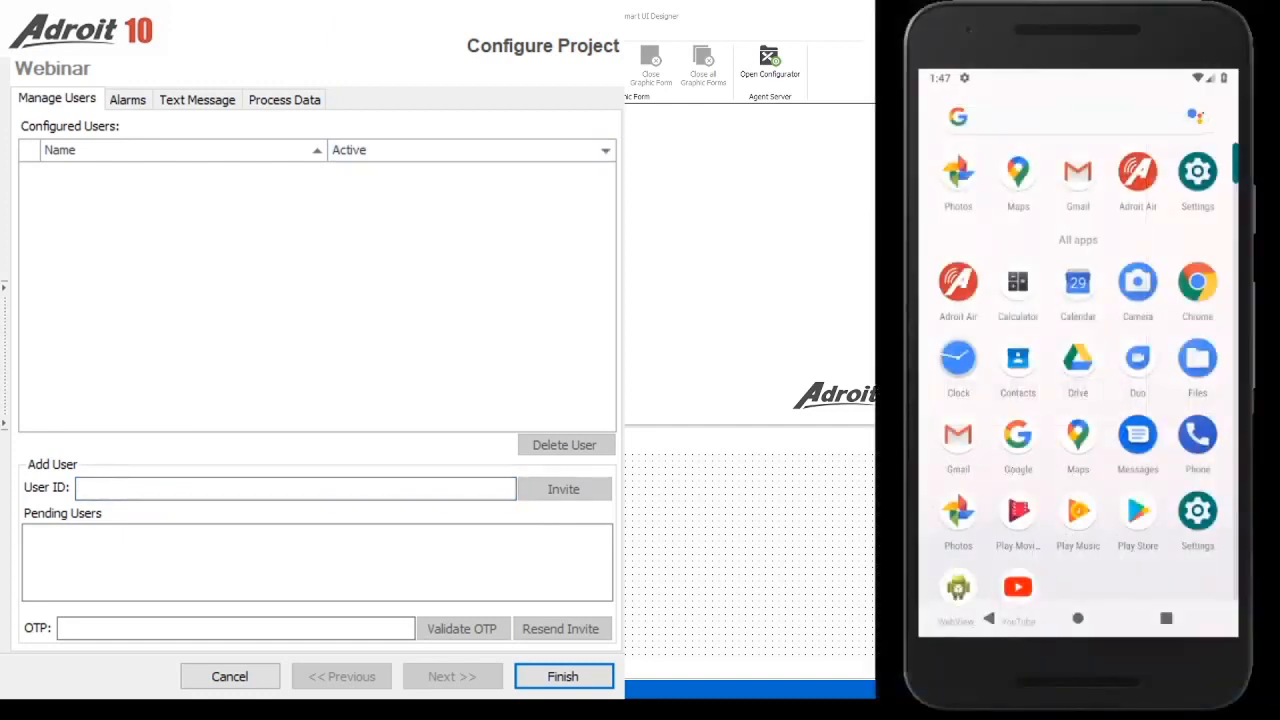
# Launch Adroit Air on the phone and log in with the user's e-mail and password
pyautogui.click(1145, 175)
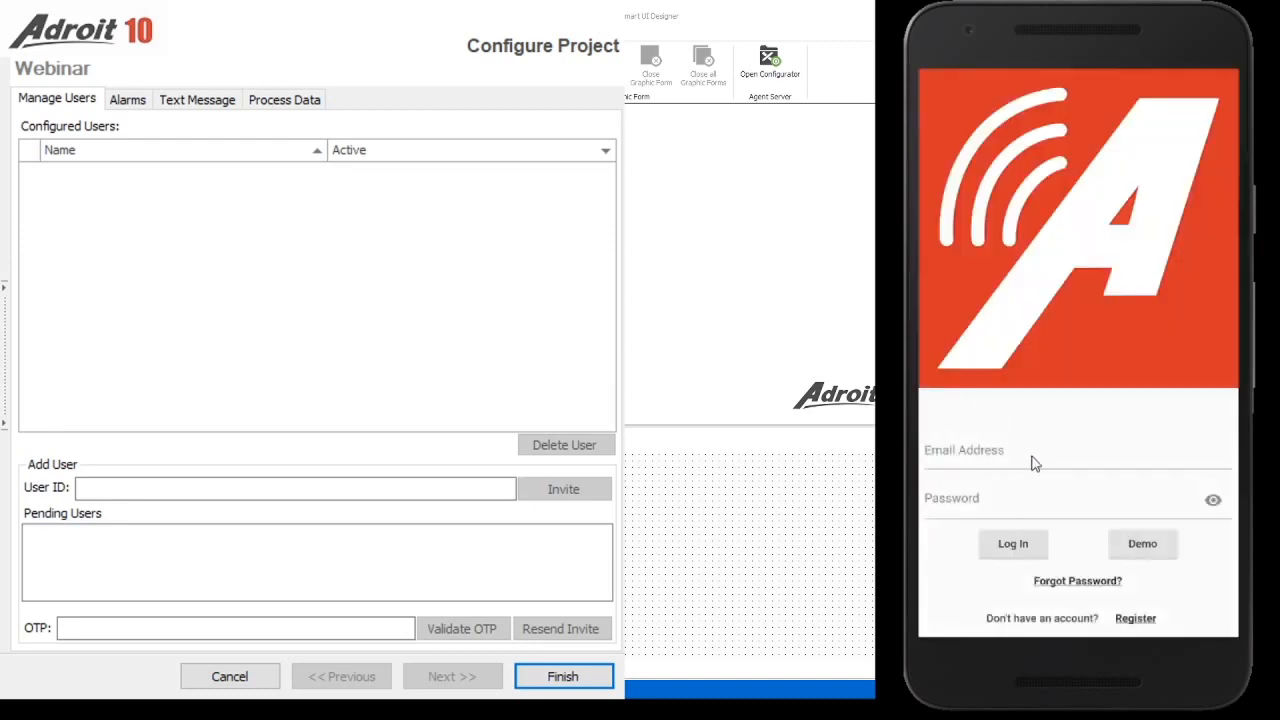
pyautogui.click(1035, 463)
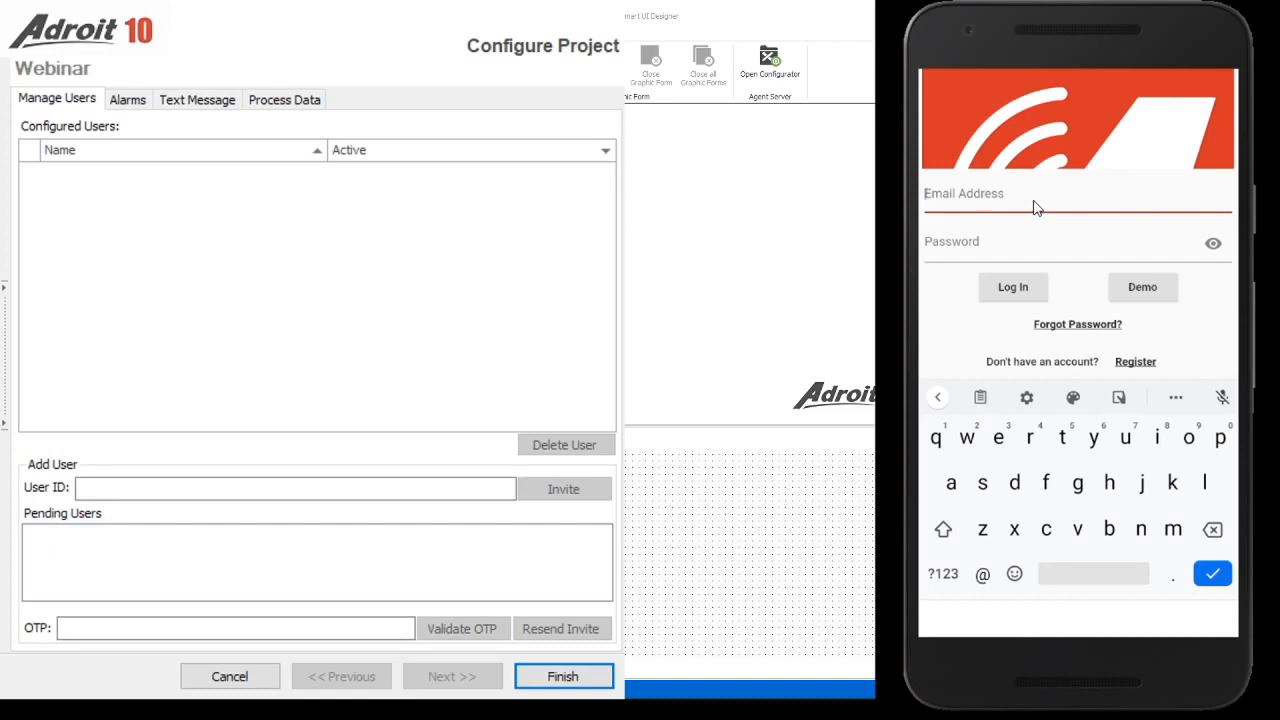
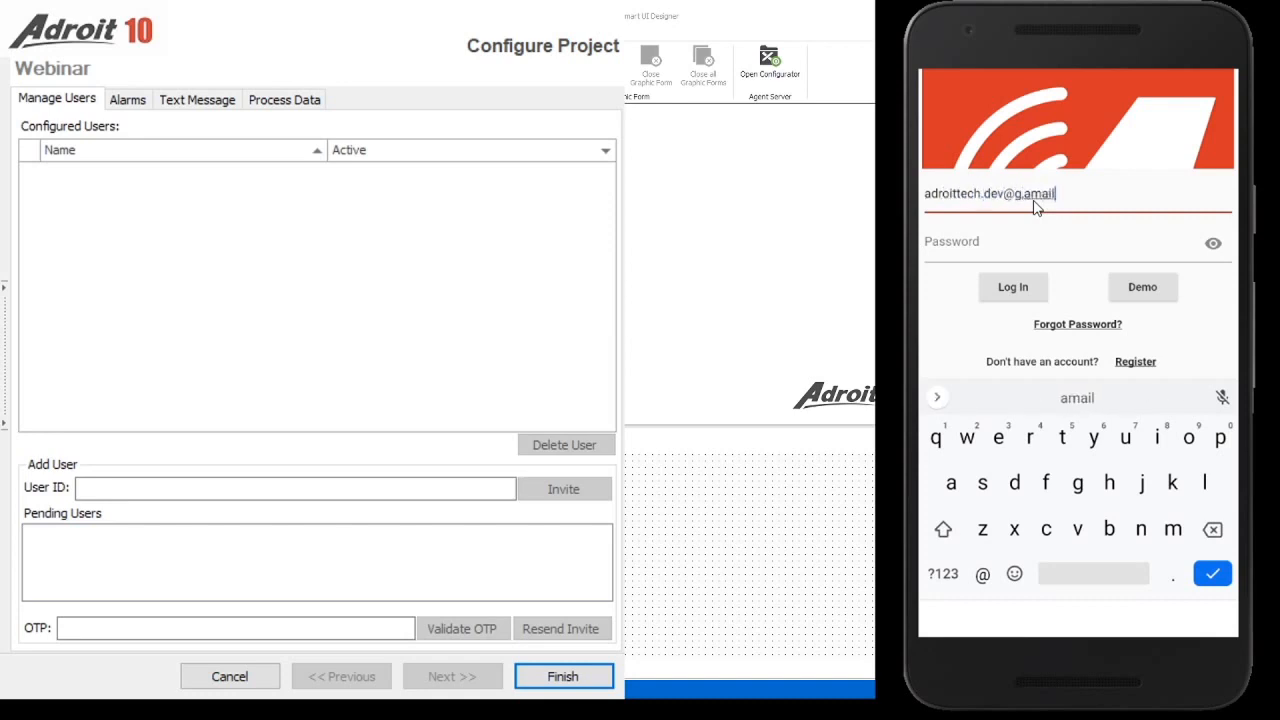
pyautogui.click(1212, 532)
pyautogui.click(1212, 532)
pyautogui.click(1212, 532)
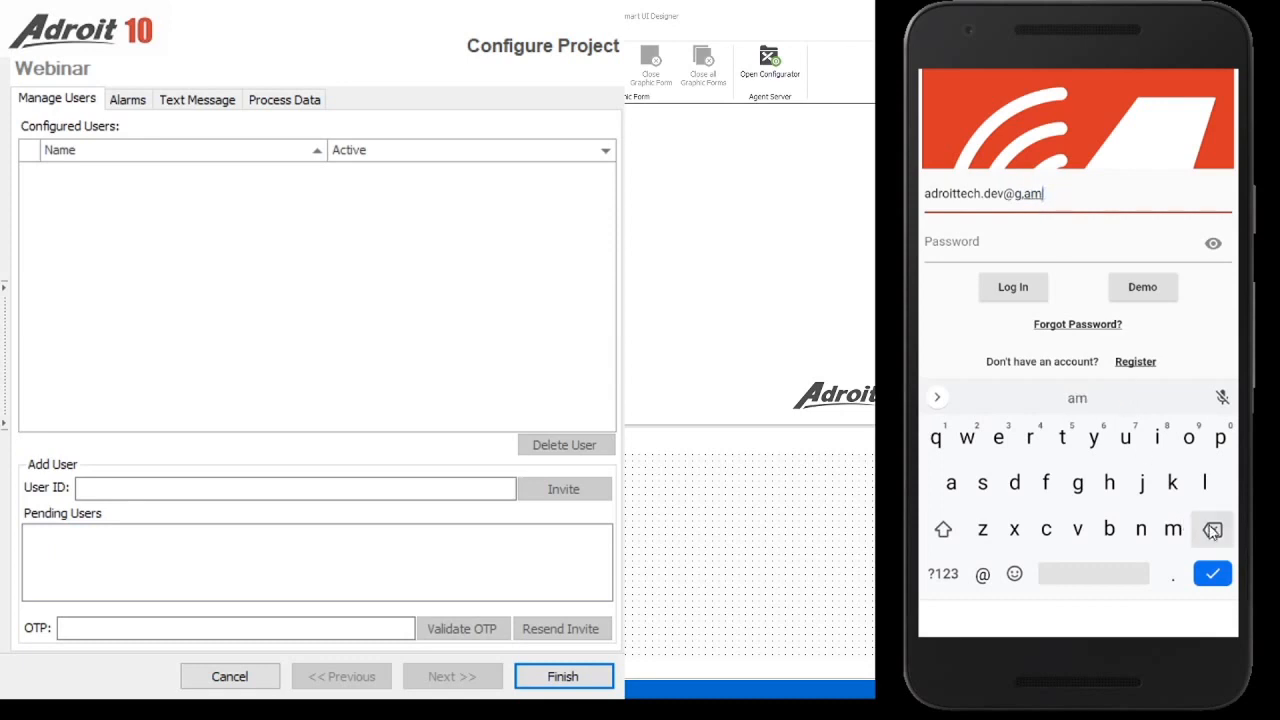
pyautogui.click(1212, 532)
pyautogui.click(1212, 532)
pyautogui.write('mail')
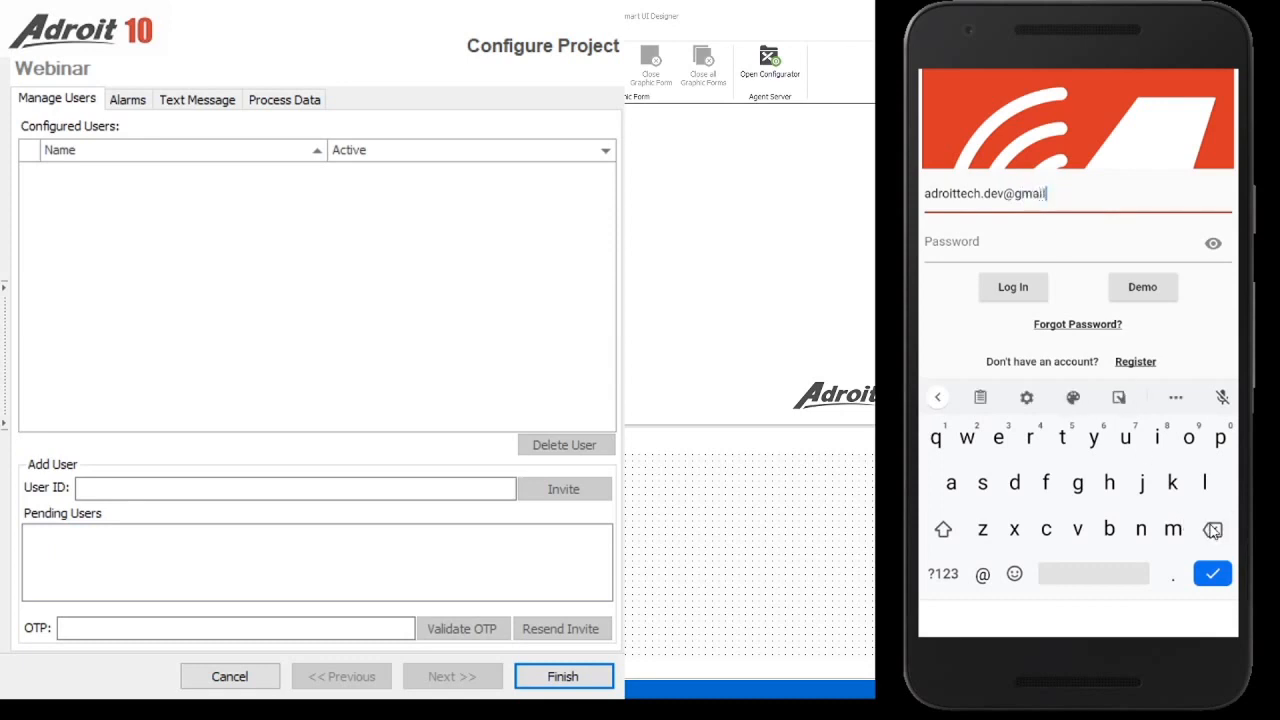
pyautogui.write('.com')
pyautogui.click(1000, 250)
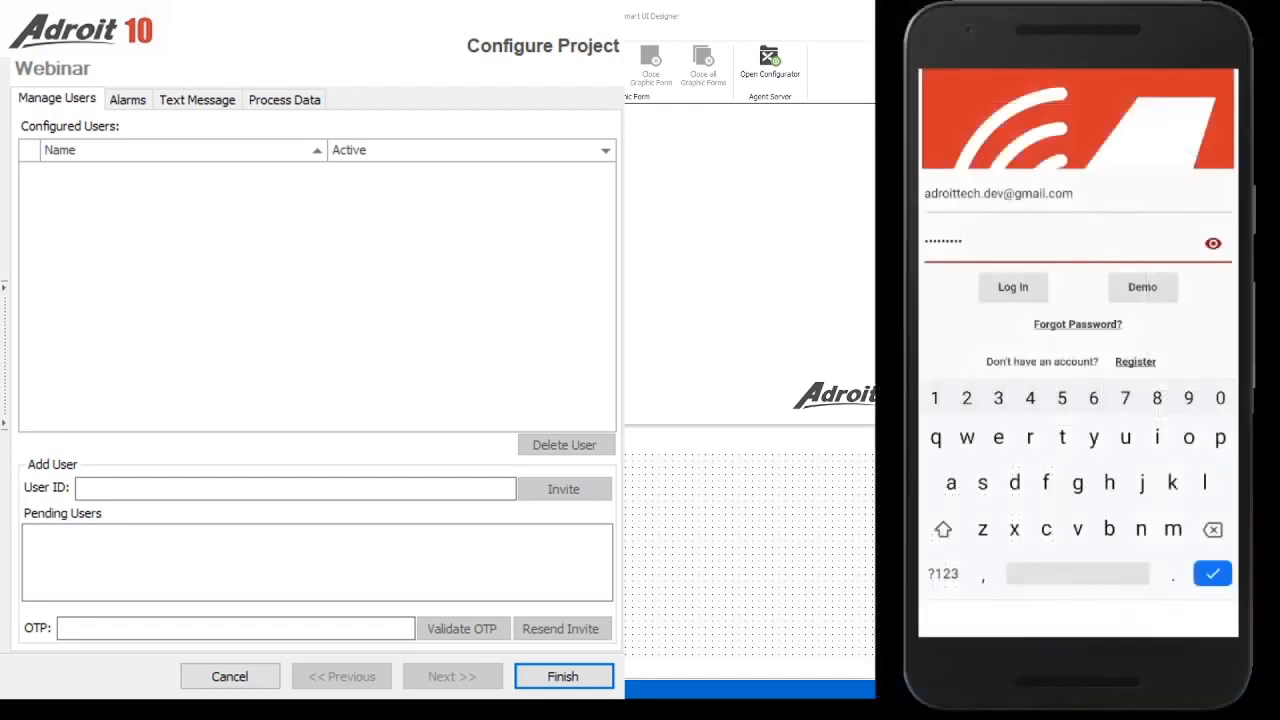
pyautogui.click(1002, 289)
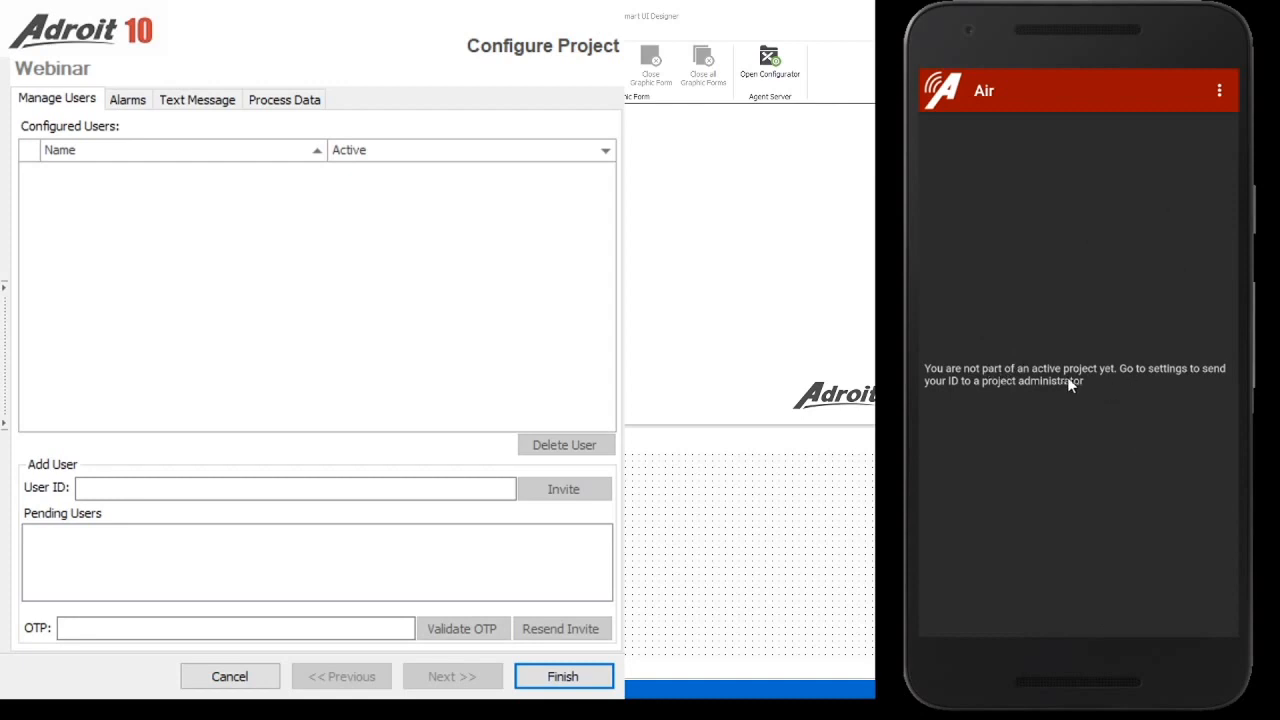
# From Settings, send the ID to the project administrator and copy it from the e-mail draft
pyautogui.click(1219, 92)
pyautogui.click(1190, 106)
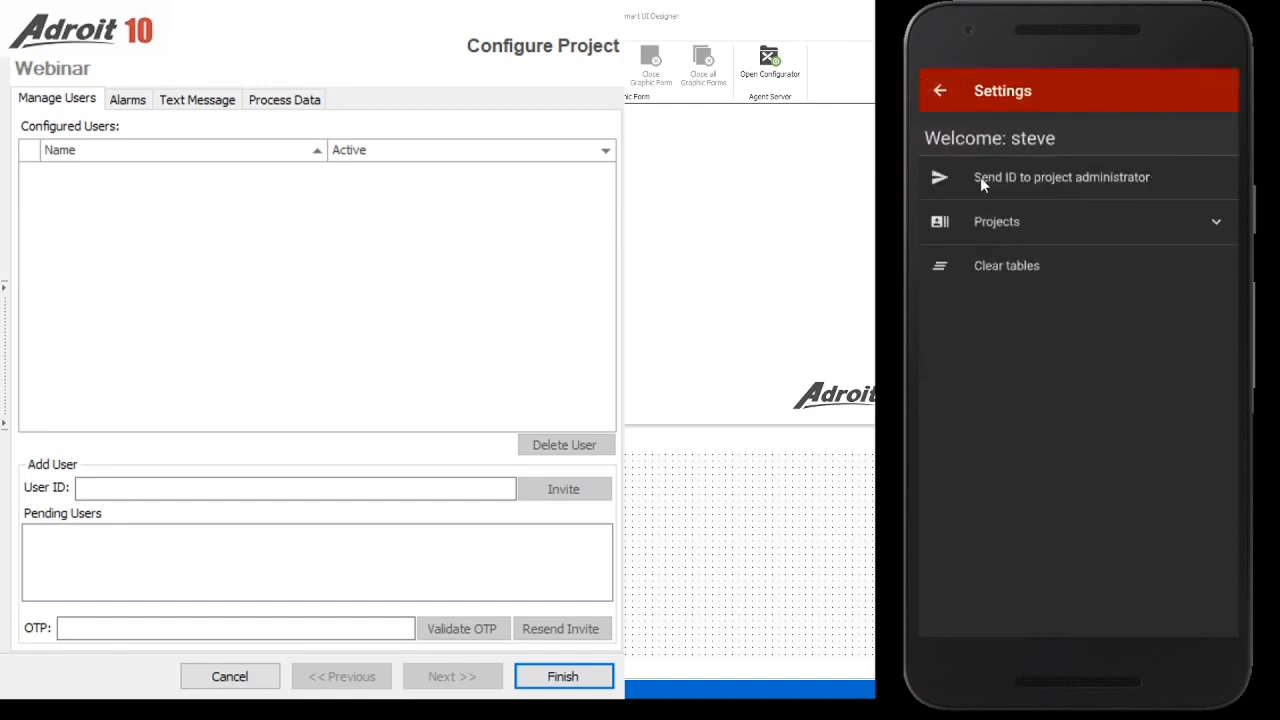
pyautogui.click(1048, 176)
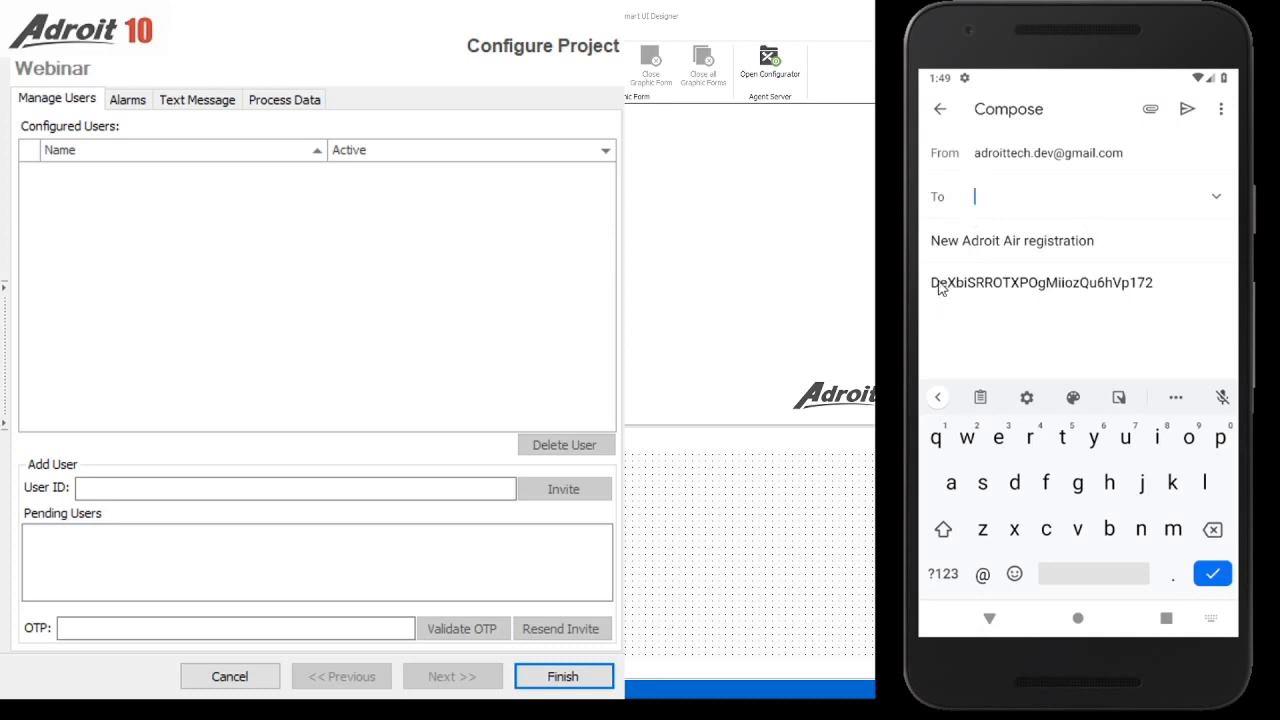
pyautogui.doubleClick(1020, 286)
pyautogui.hotkey('ctrl', 'c')
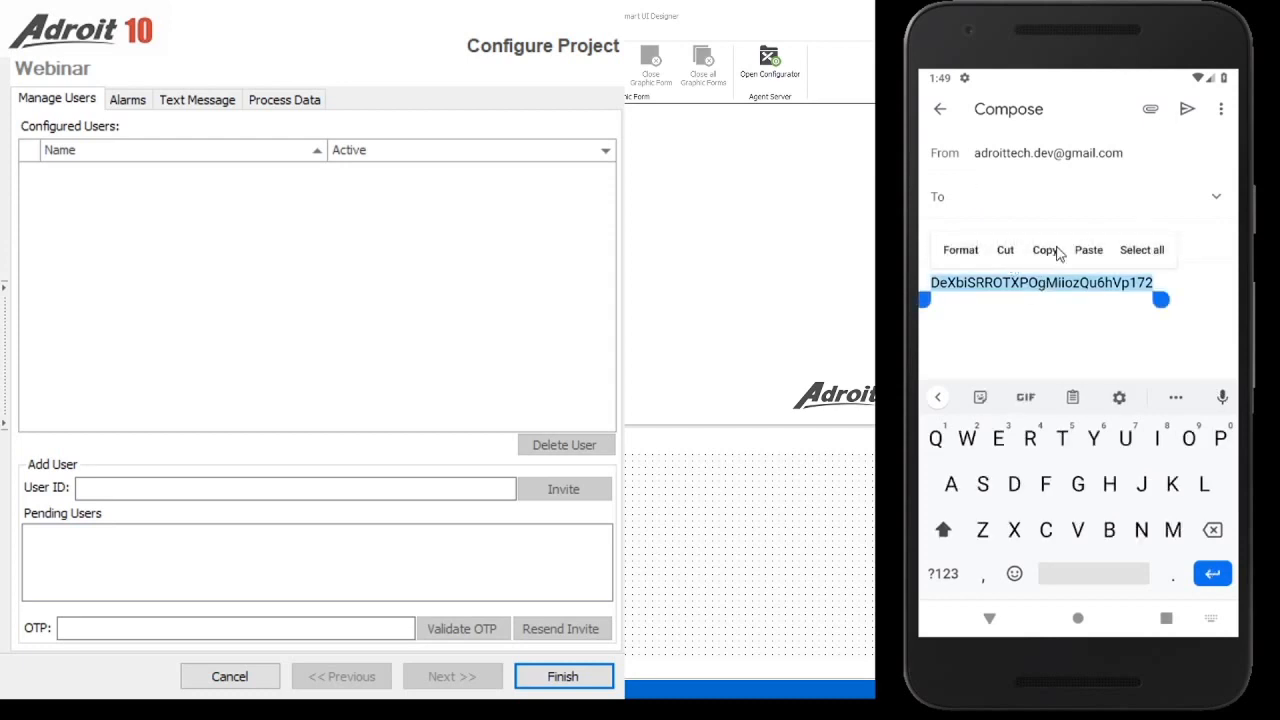
pyautogui.click(1058, 252)
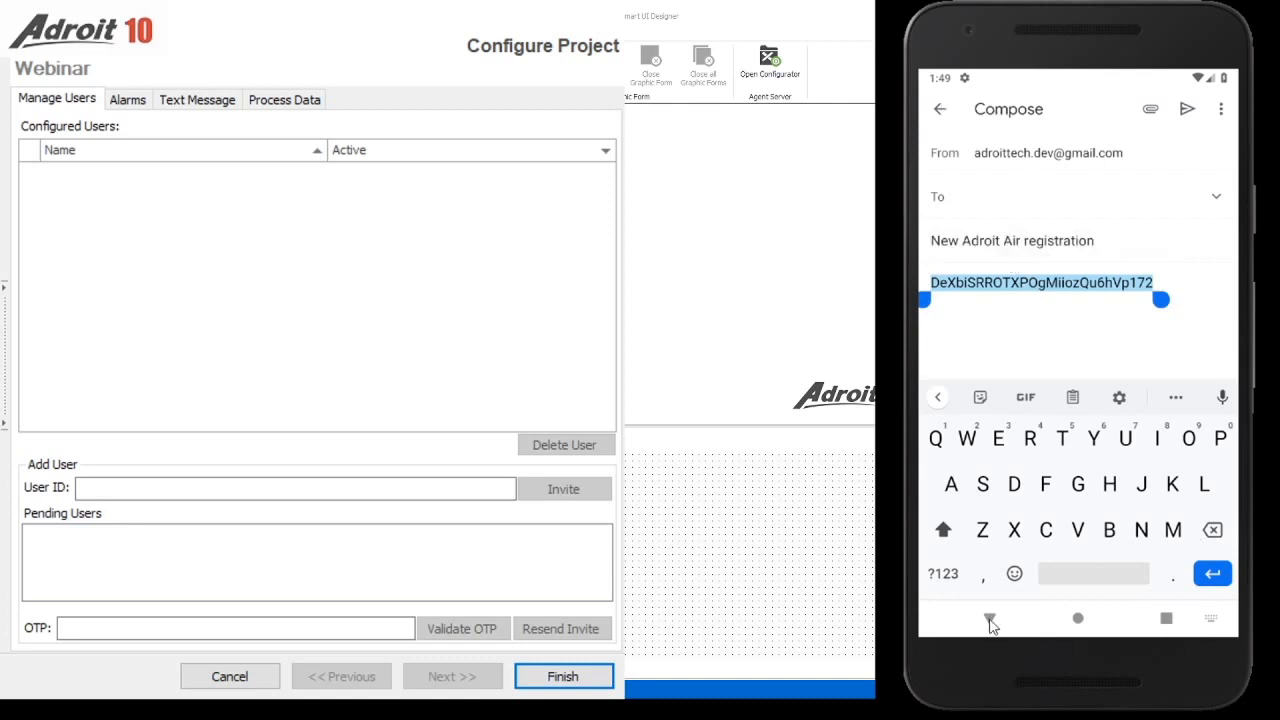
# Leave the e-mail draft and settings, returning to the app's main screen
pyautogui.click(990, 618)
pyautogui.click(990, 620)
pyautogui.click(990, 620)
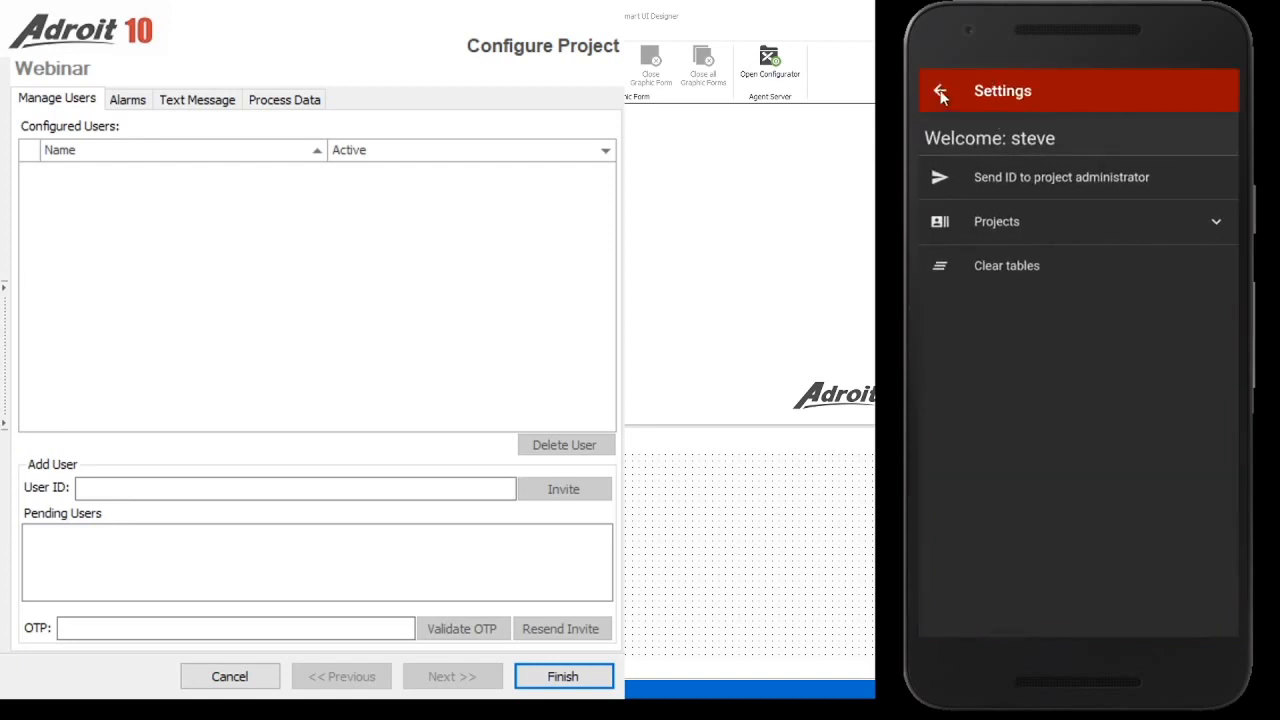
pyautogui.click(940, 92)
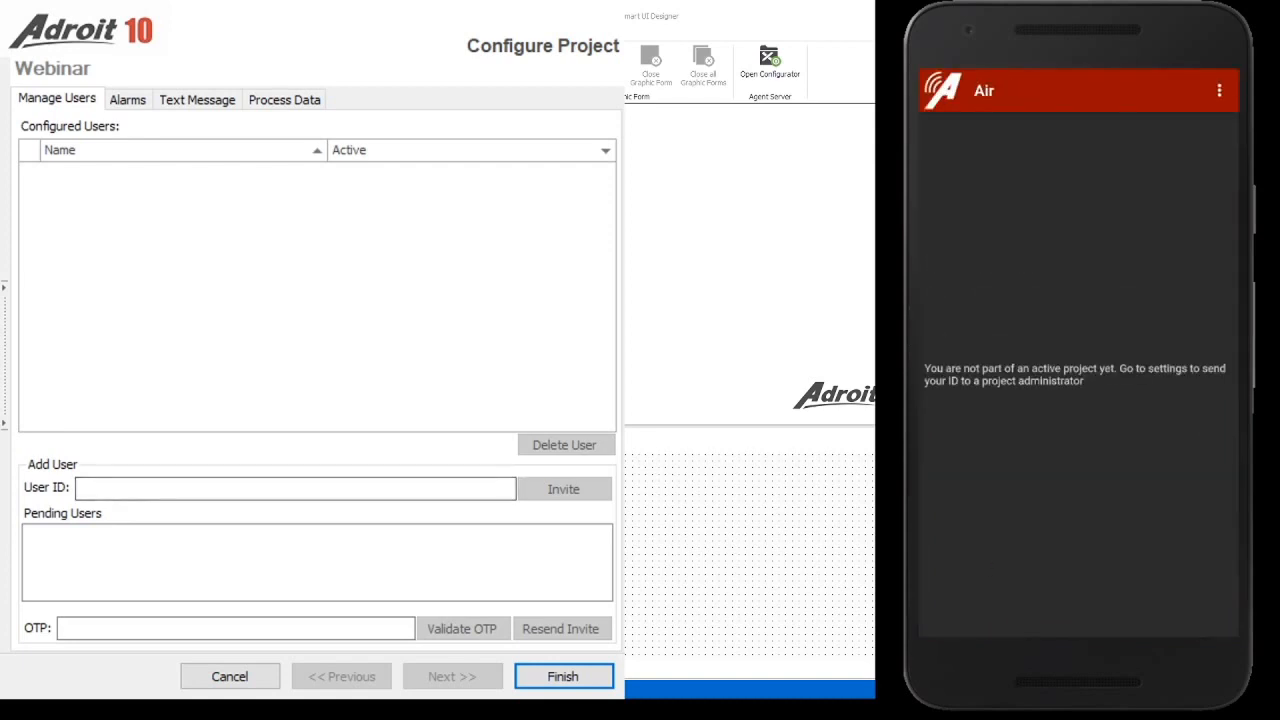
# Paste the copied mobile user ID into the User ID field and invite them to Webinar
pyautogui.click(151, 488)
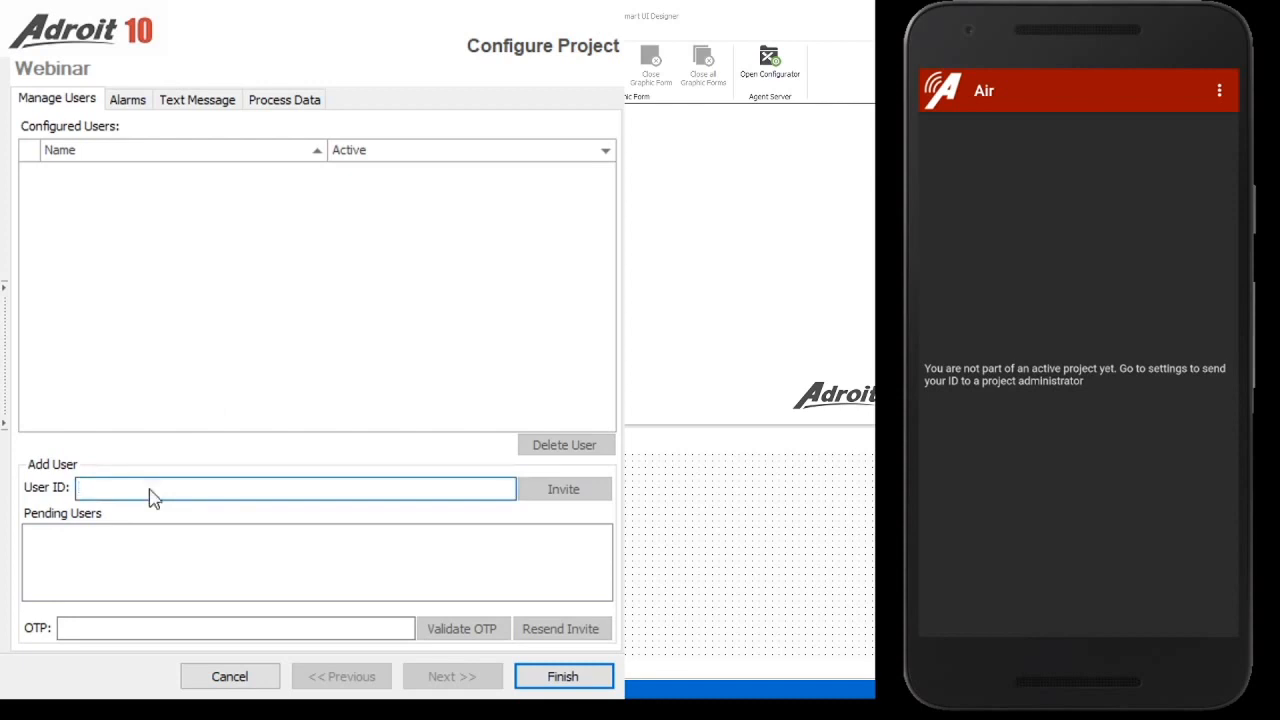
pyautogui.hotkey('ctrl', 'v')
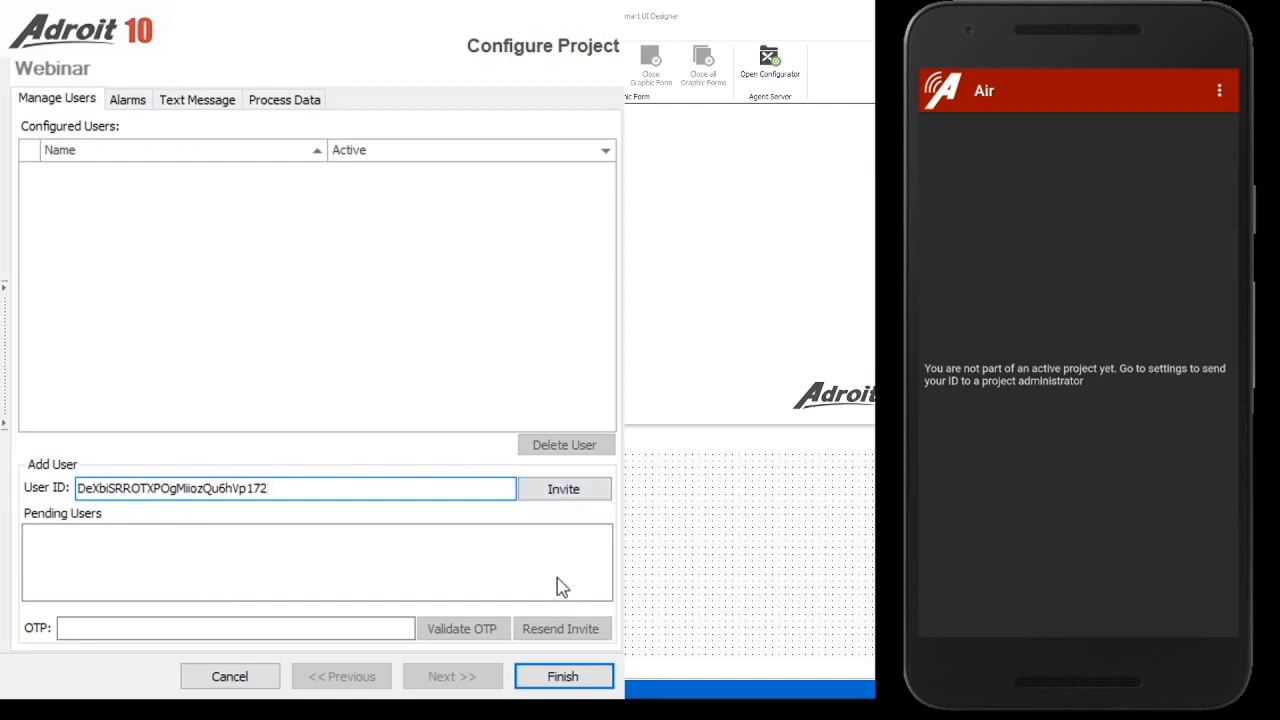
pyautogui.click(580, 497)
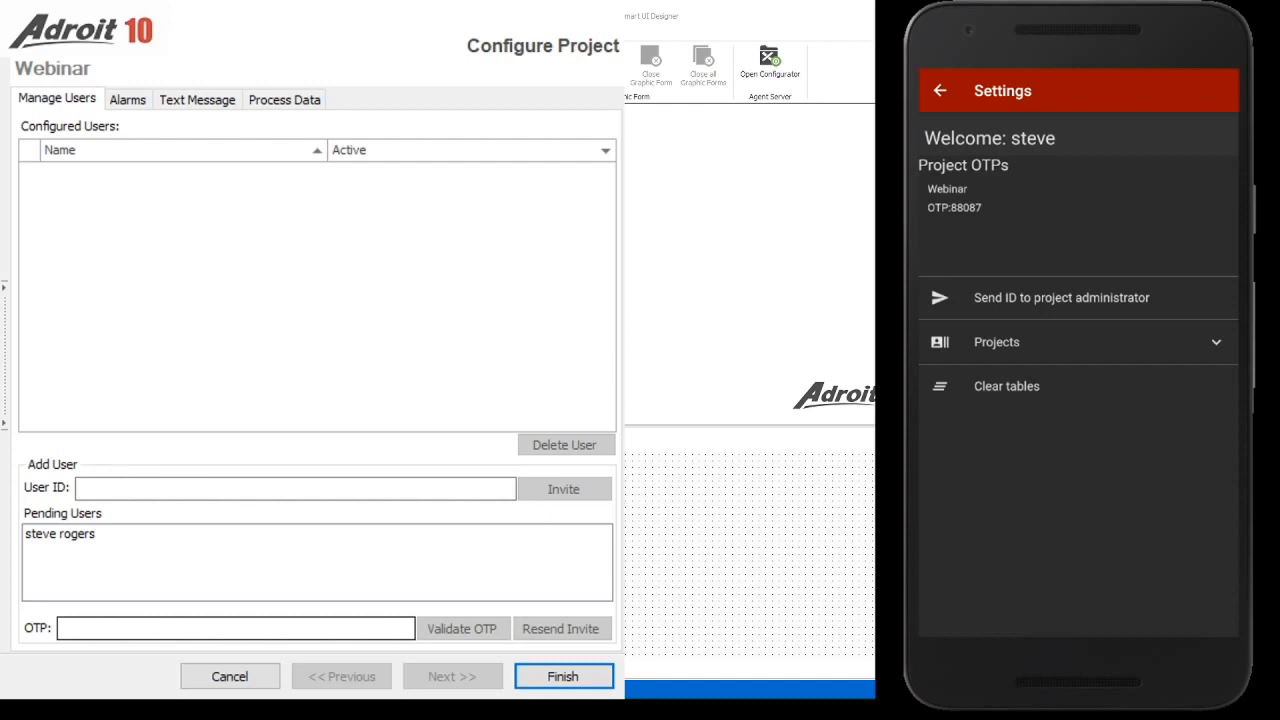
# Enter the phone's project OTP for the pending user, validate it, and return the phone to Webinar
pyautogui.click(140, 627)
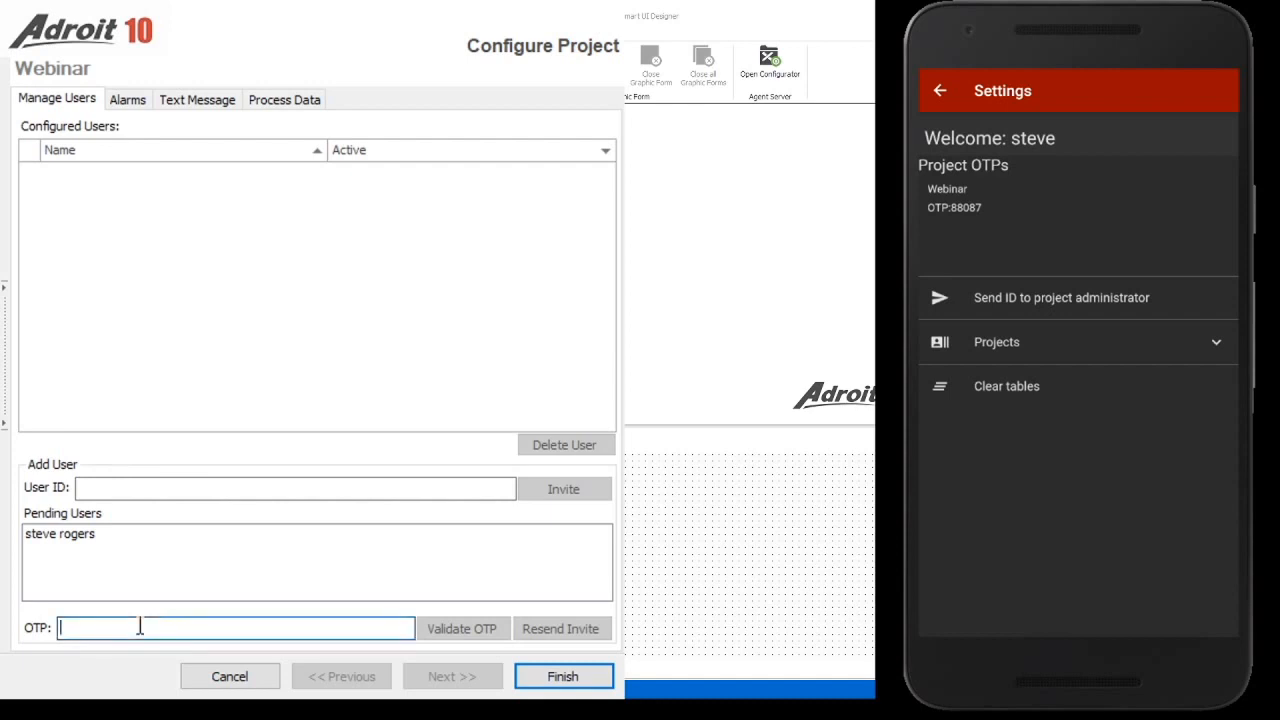
pyautogui.click(70, 540)
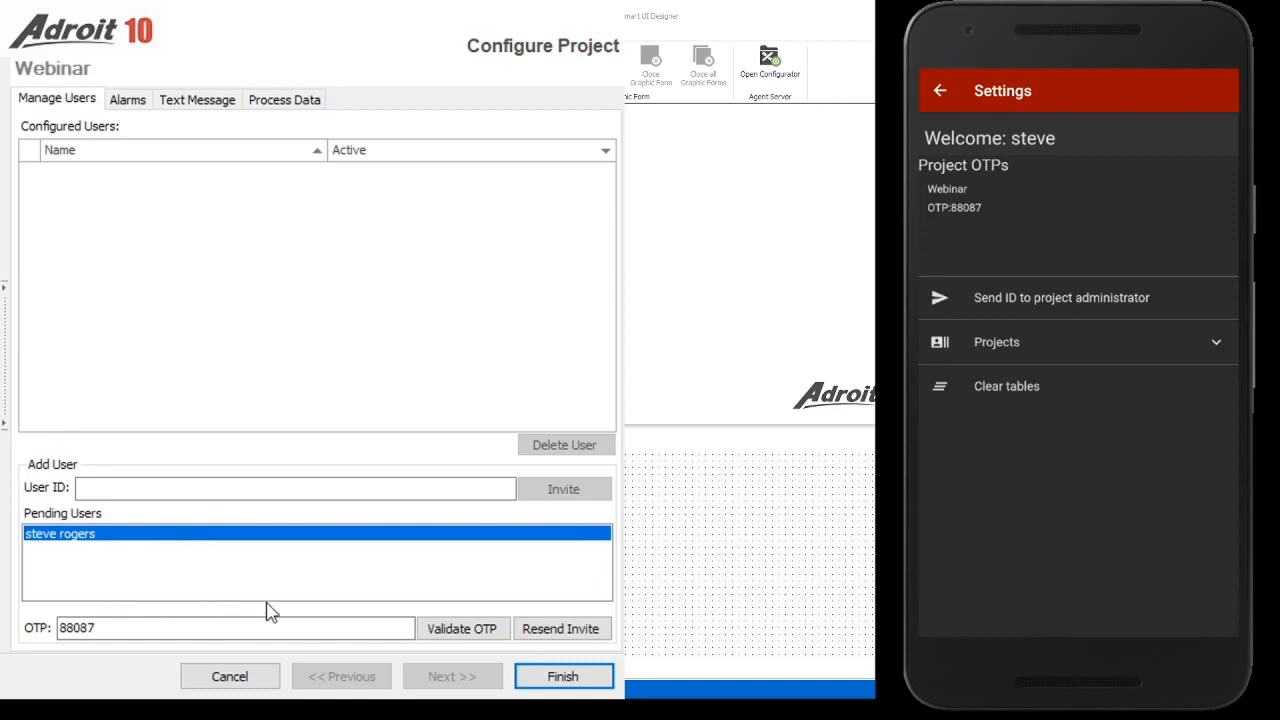
pyautogui.click(481, 632)
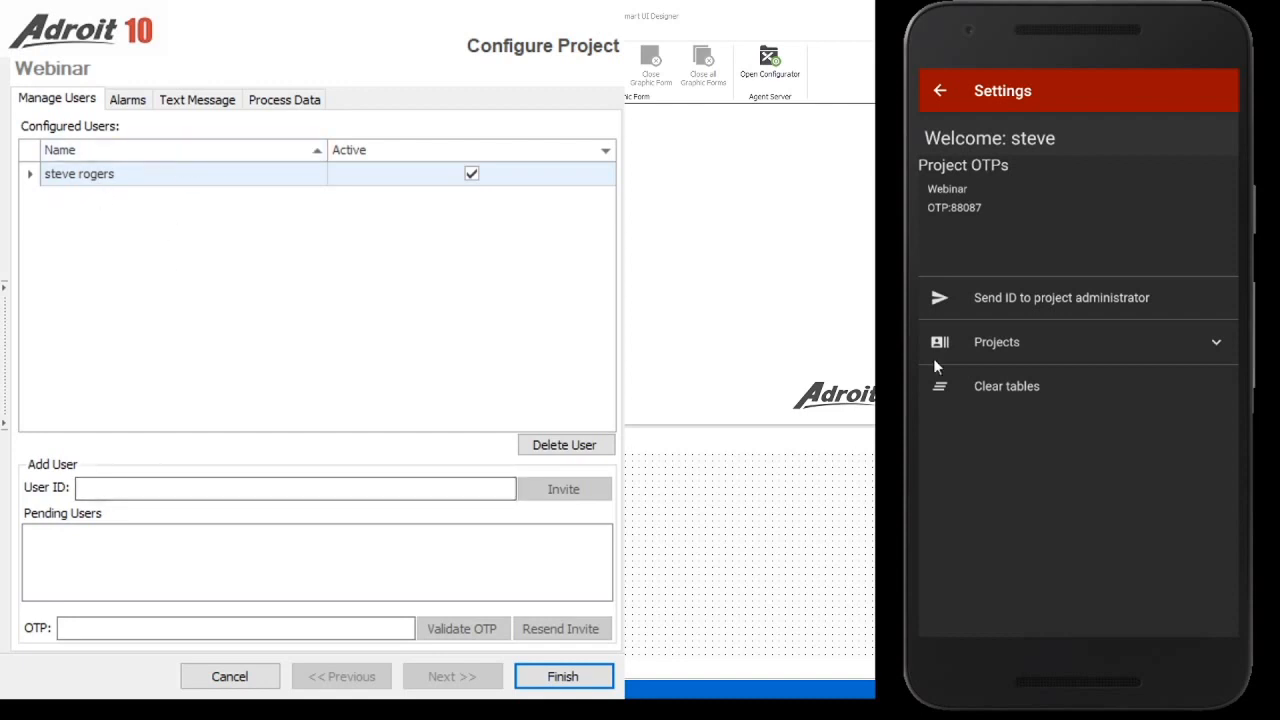
pyautogui.click(938, 88)
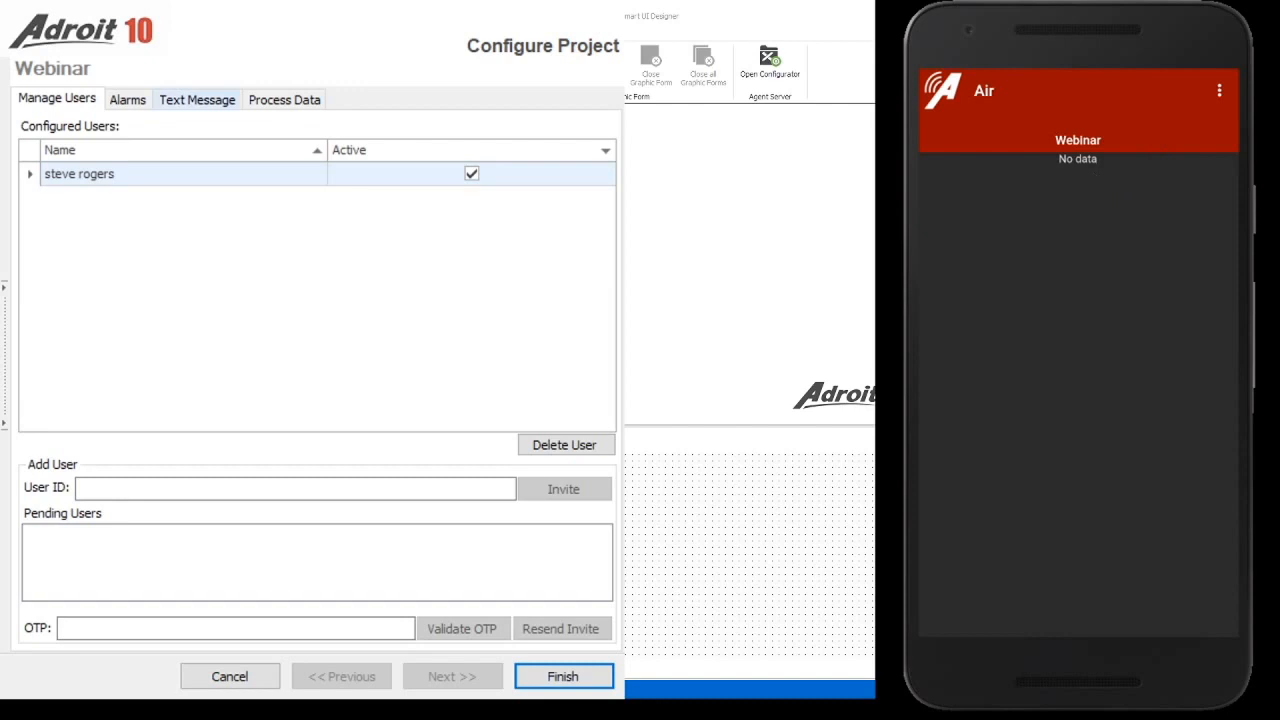
# On the Text Message tab, type a short greeting addressed to the mobile user
pyautogui.click(212, 102)
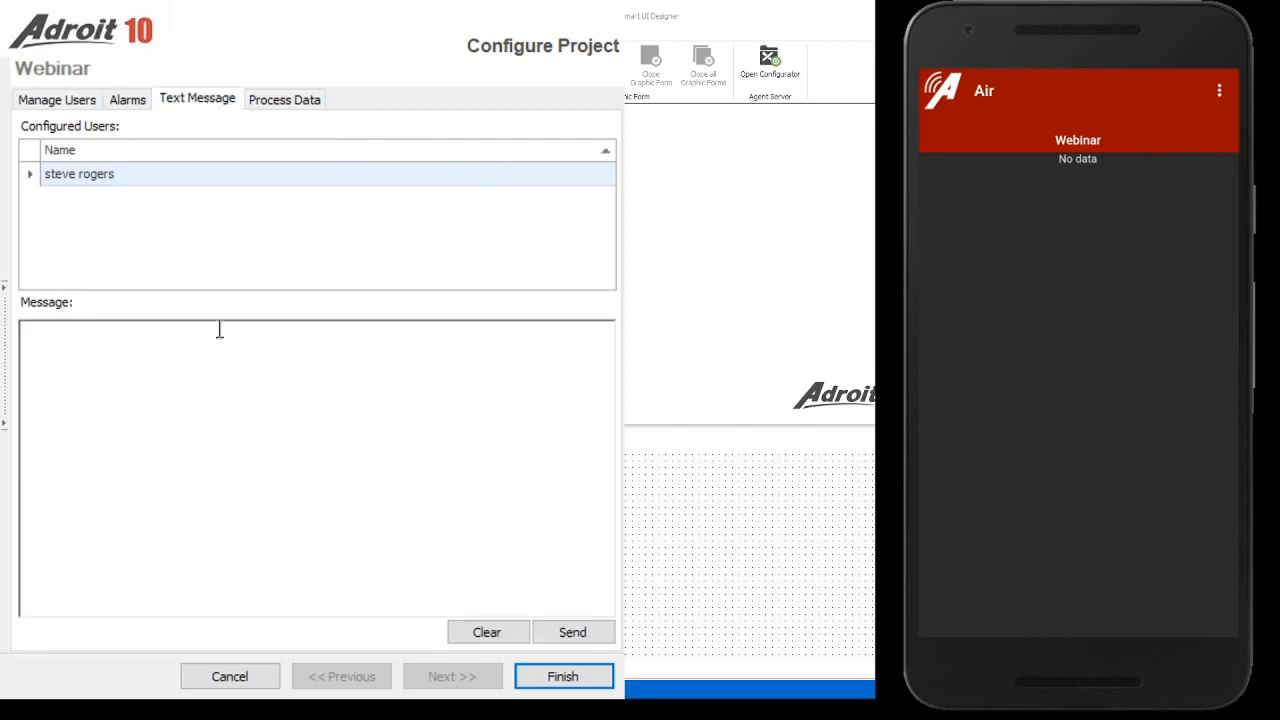
pyautogui.click(225, 412)
pyautogui.write('Hi Steve')
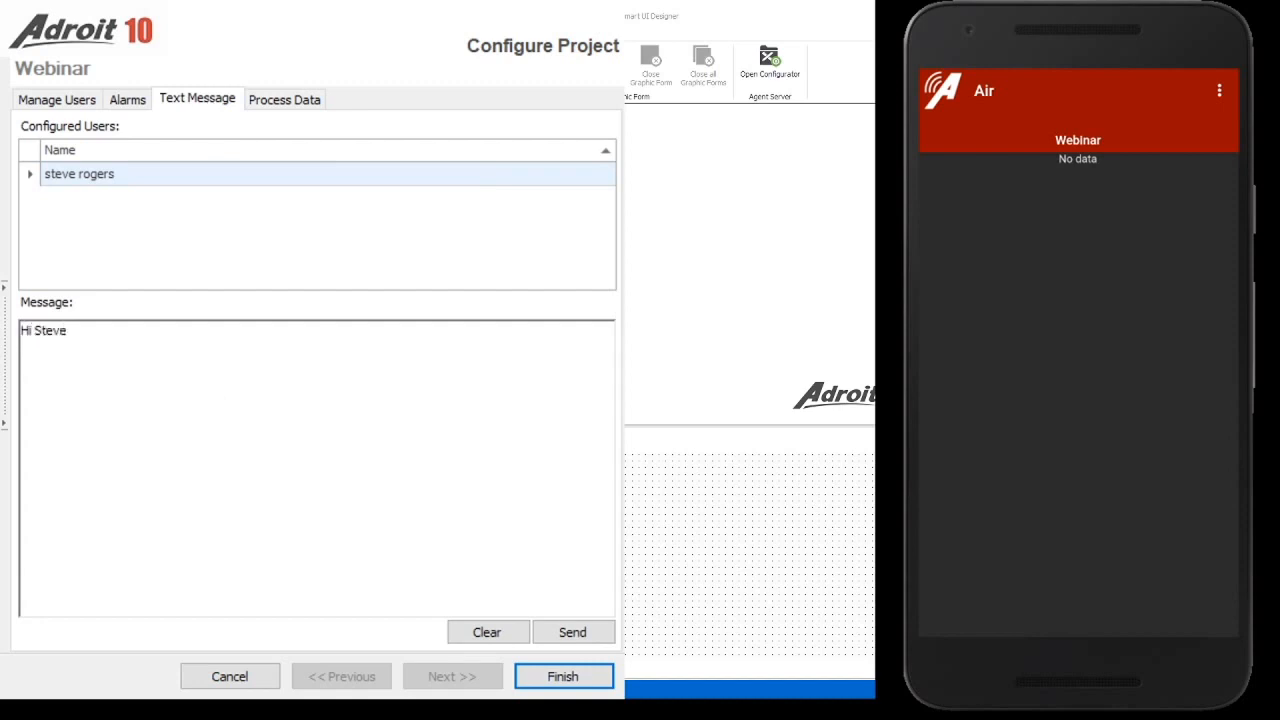
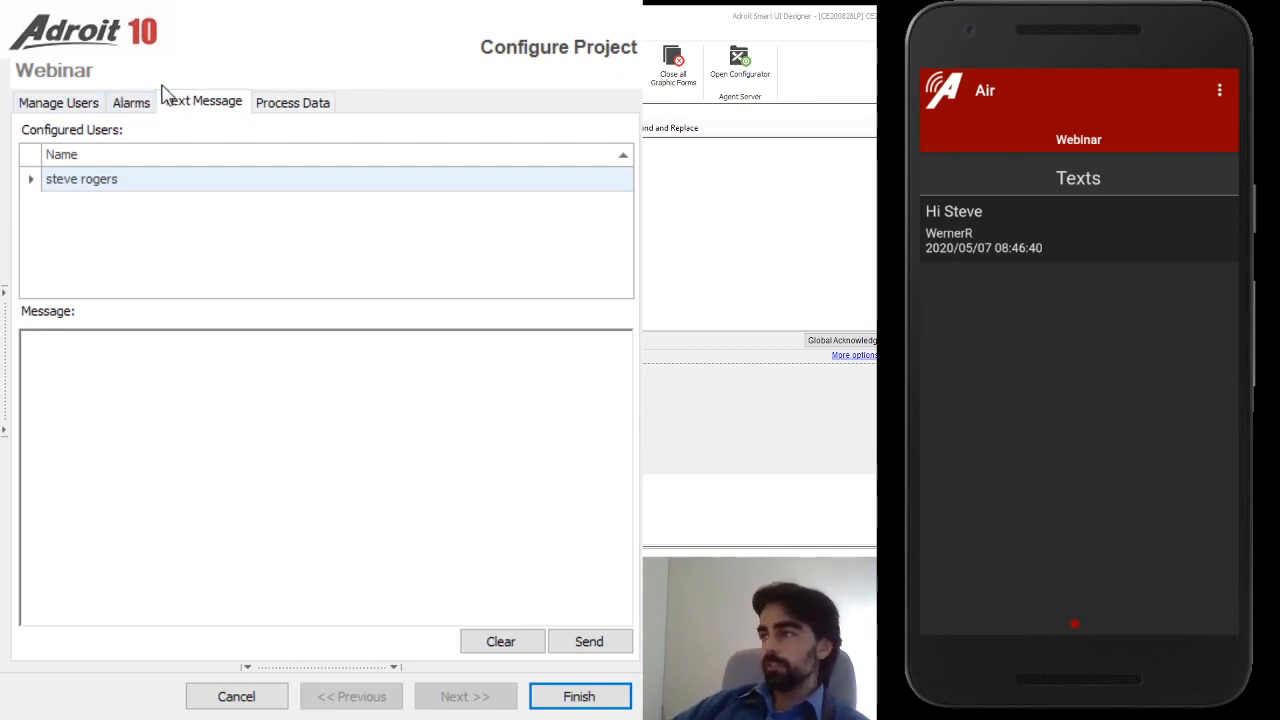
# Show the Alarms tab with the AIRLIST_ADMIN alarm agent and minimum priority 0
pyautogui.click(131, 104)
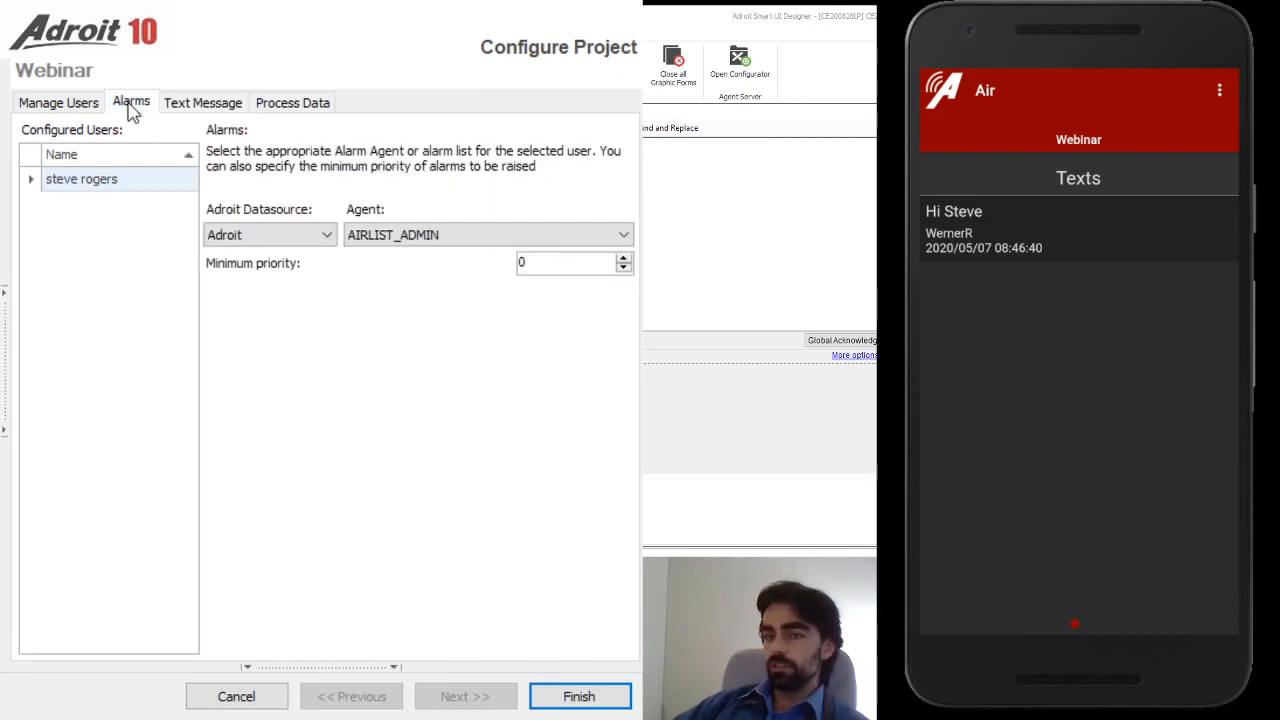
pyautogui.click(410, 287)
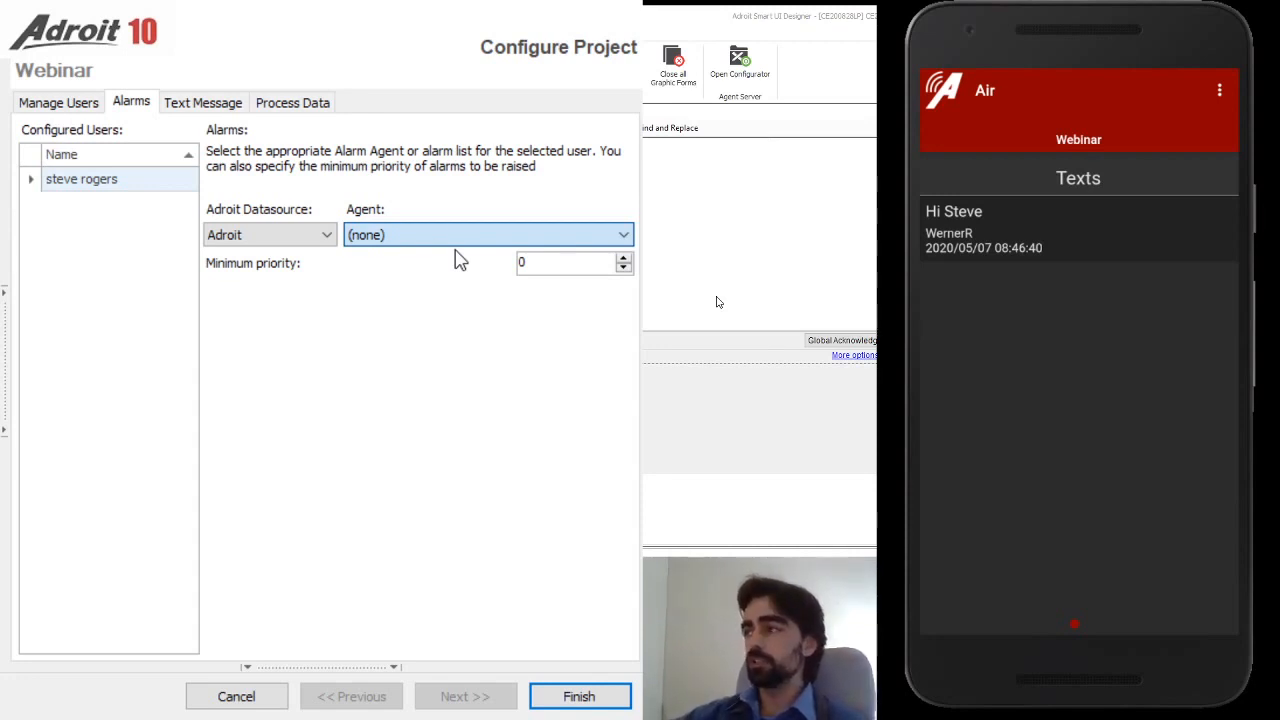
pyautogui.click(455, 251)
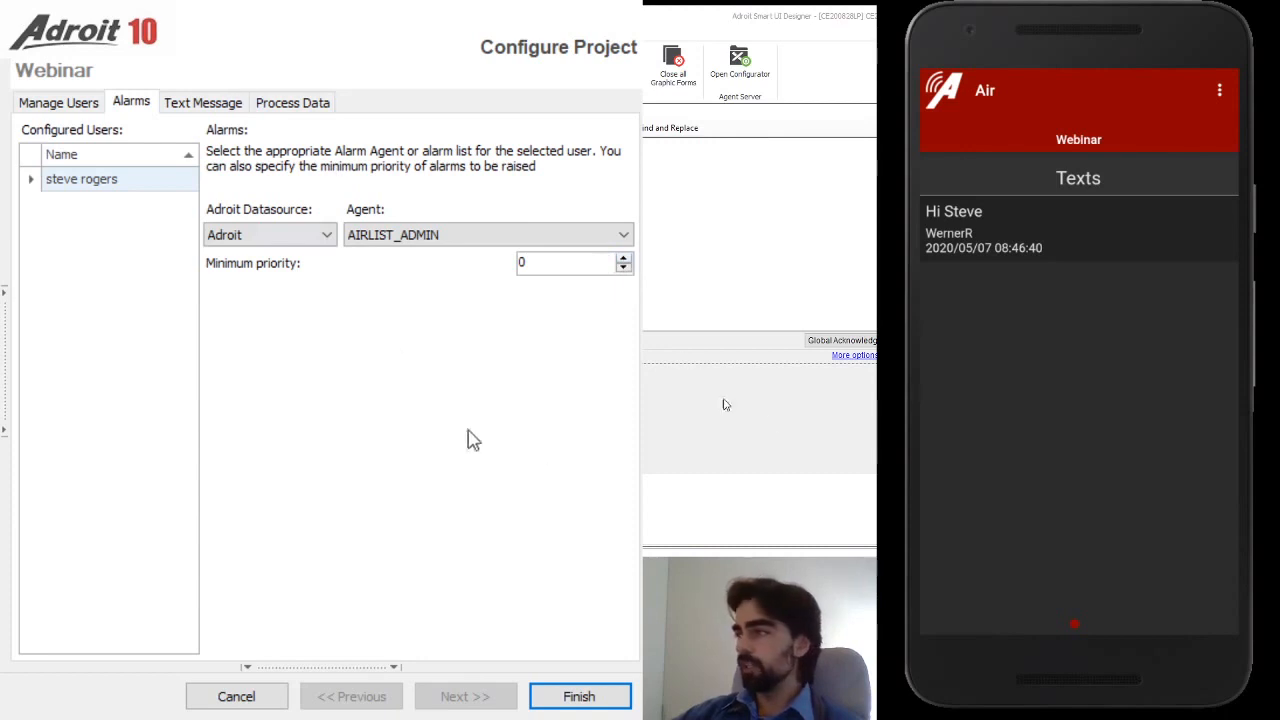
# Finish the configuration, run the alarms form, and show the Air app's Alarms page
pyautogui.click(598, 697)
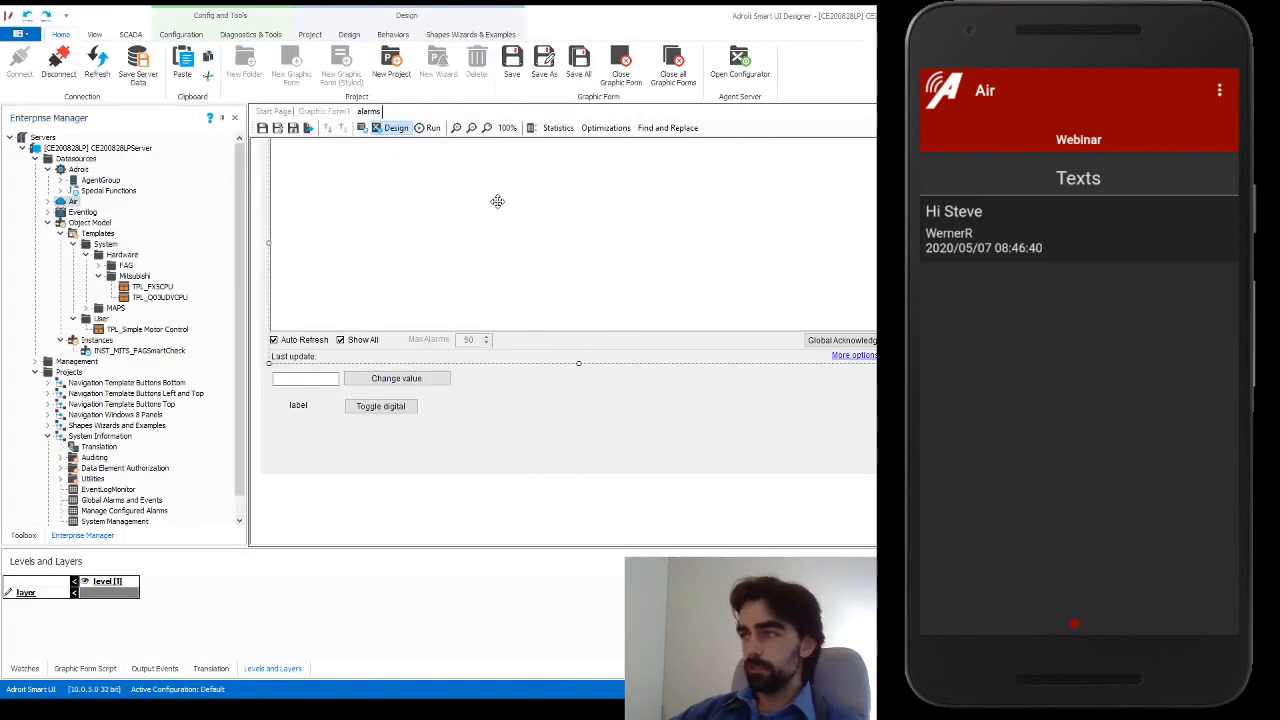
pyautogui.click(429, 127)
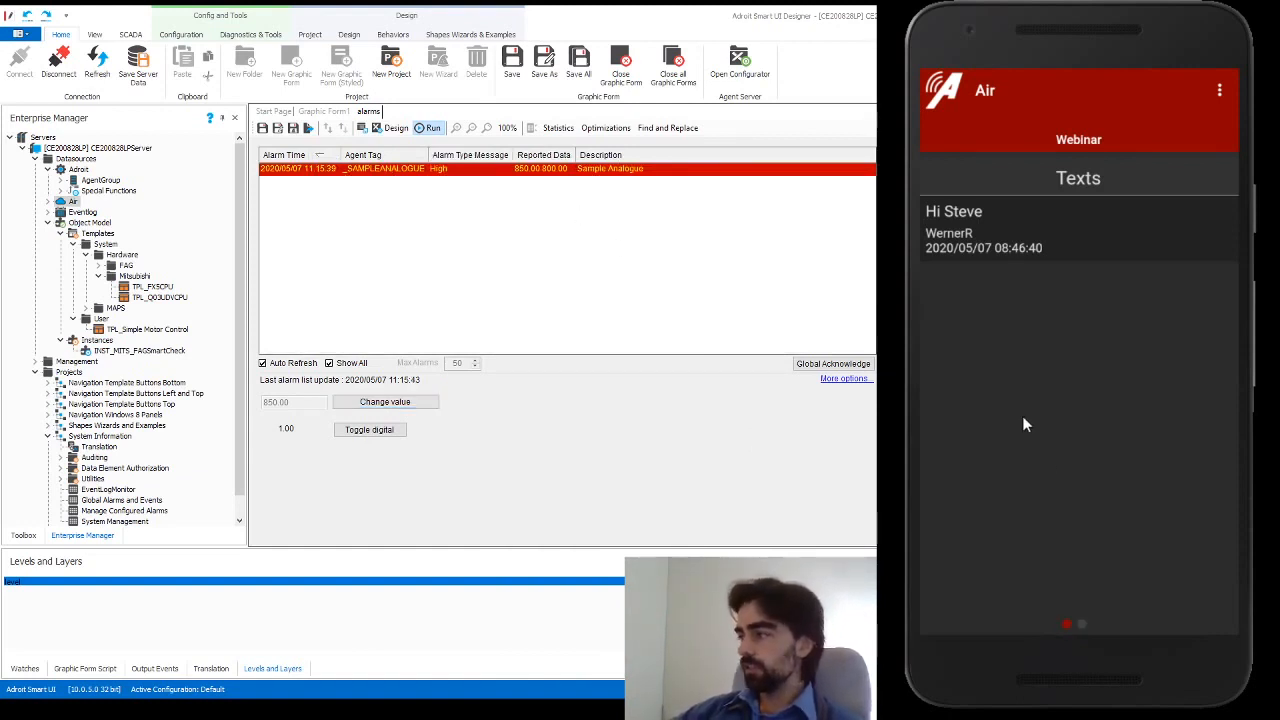
pyautogui.moveTo(1161, 338); pyautogui.dragTo(1062, 350)
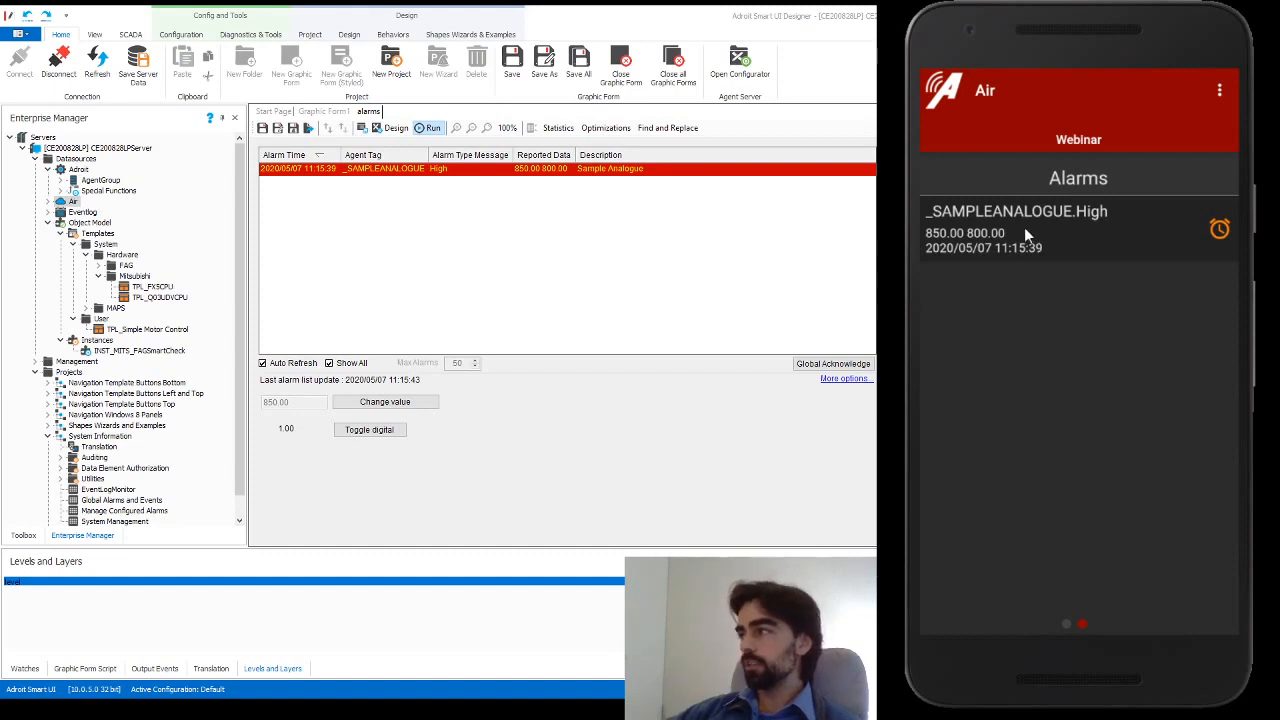
# View the _SAMPLEANALOGUE.High alarm details in the Air app, then return to the alarm list
pyautogui.click(1091, 237)
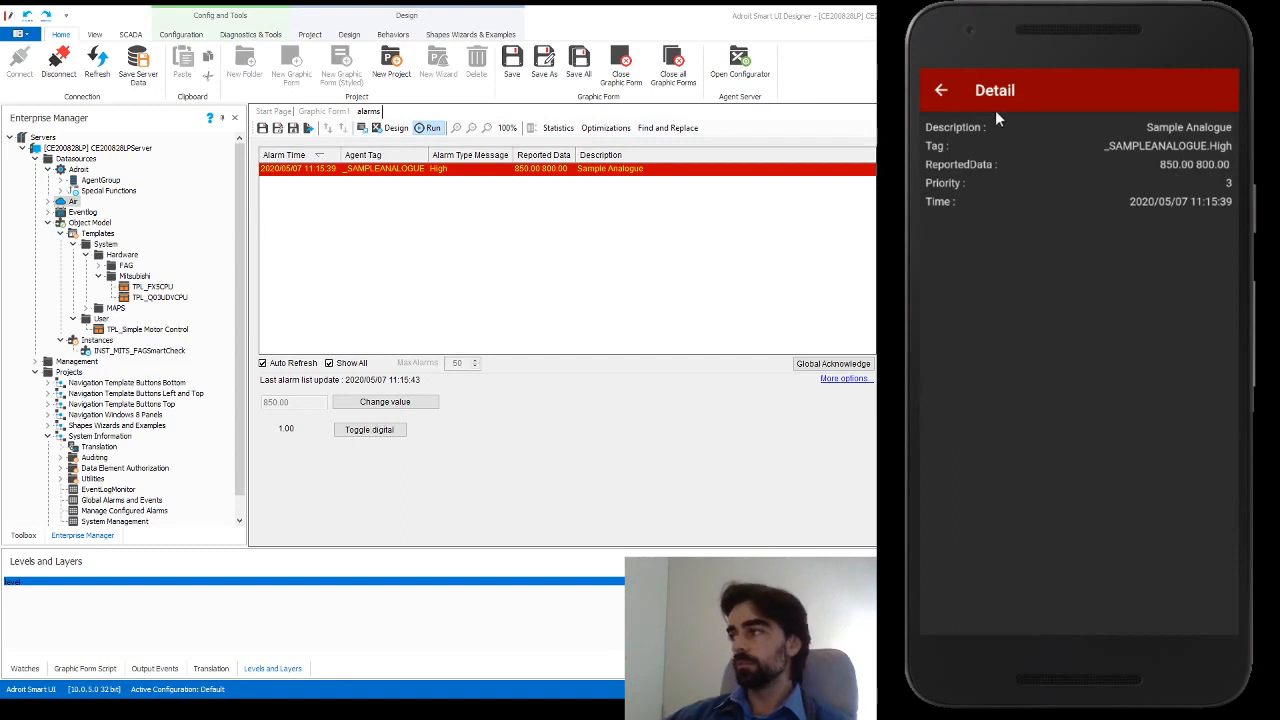
pyautogui.click(941, 92)
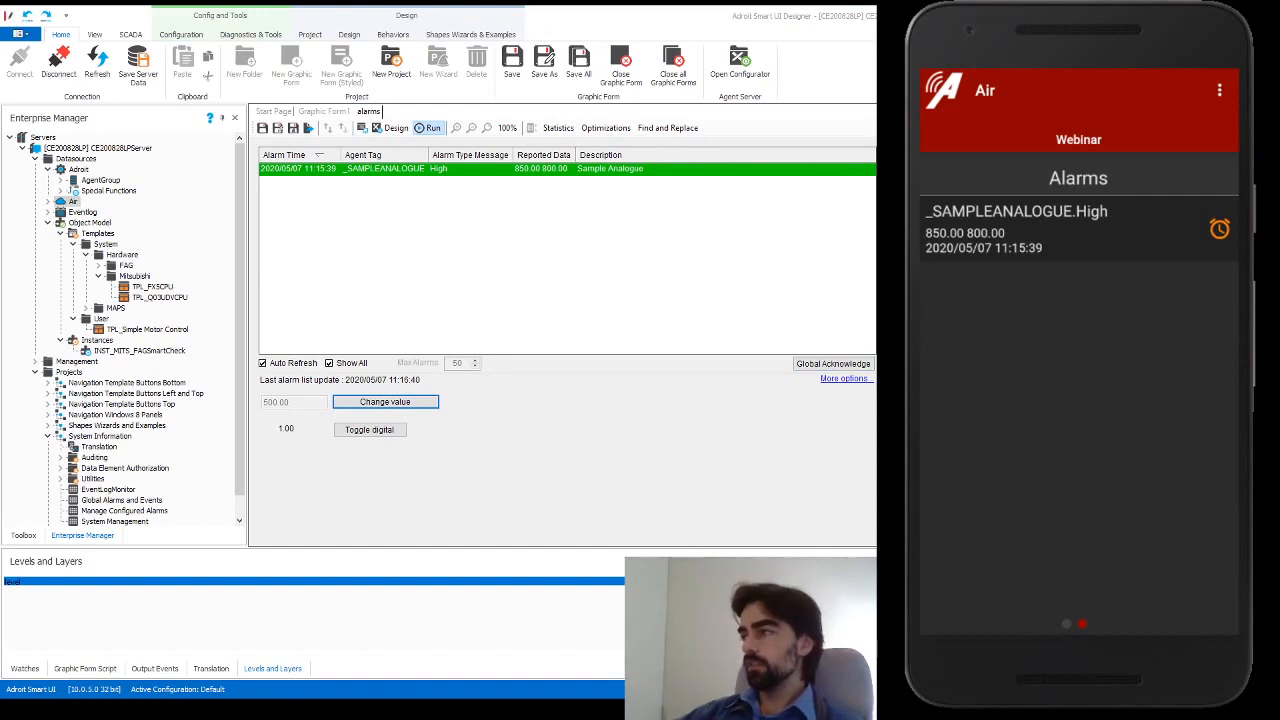
# Globally acknowledge all active alarms in the alarms form
pyautogui.click(843, 365)
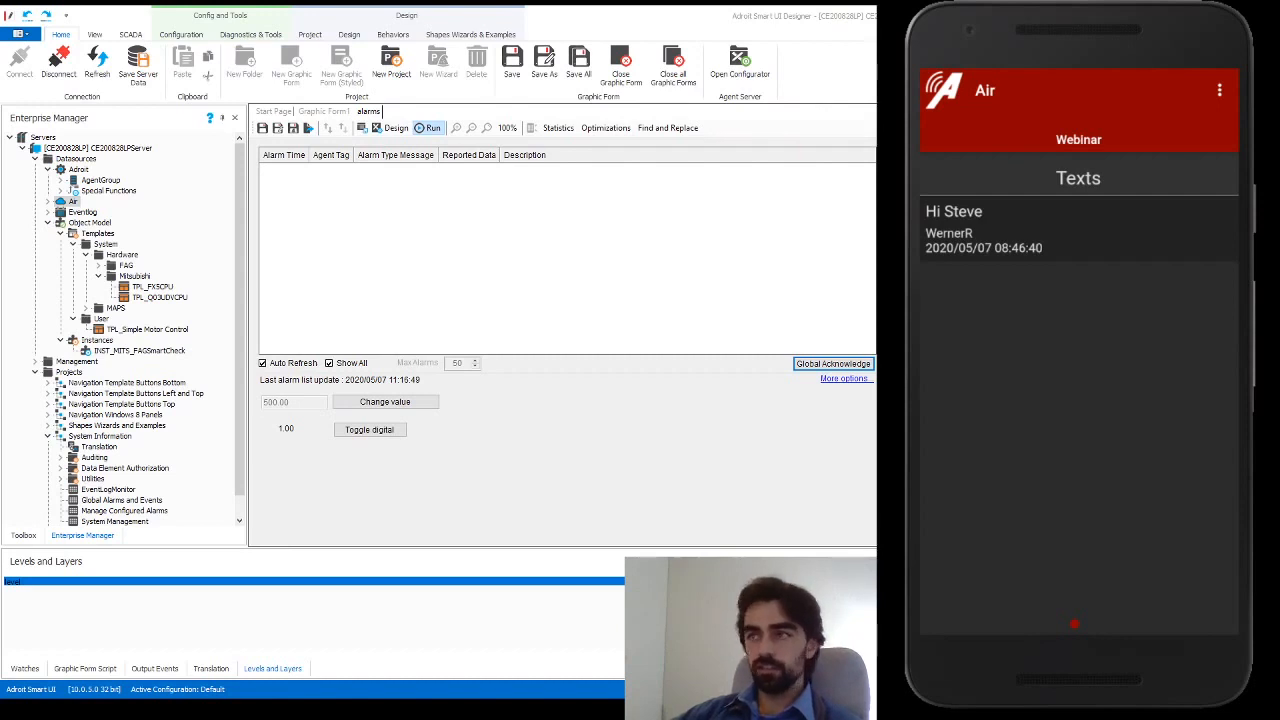
# Add a new process data message with the text 'The value of the tag is'
pyautogui.doubleClick(72, 202)
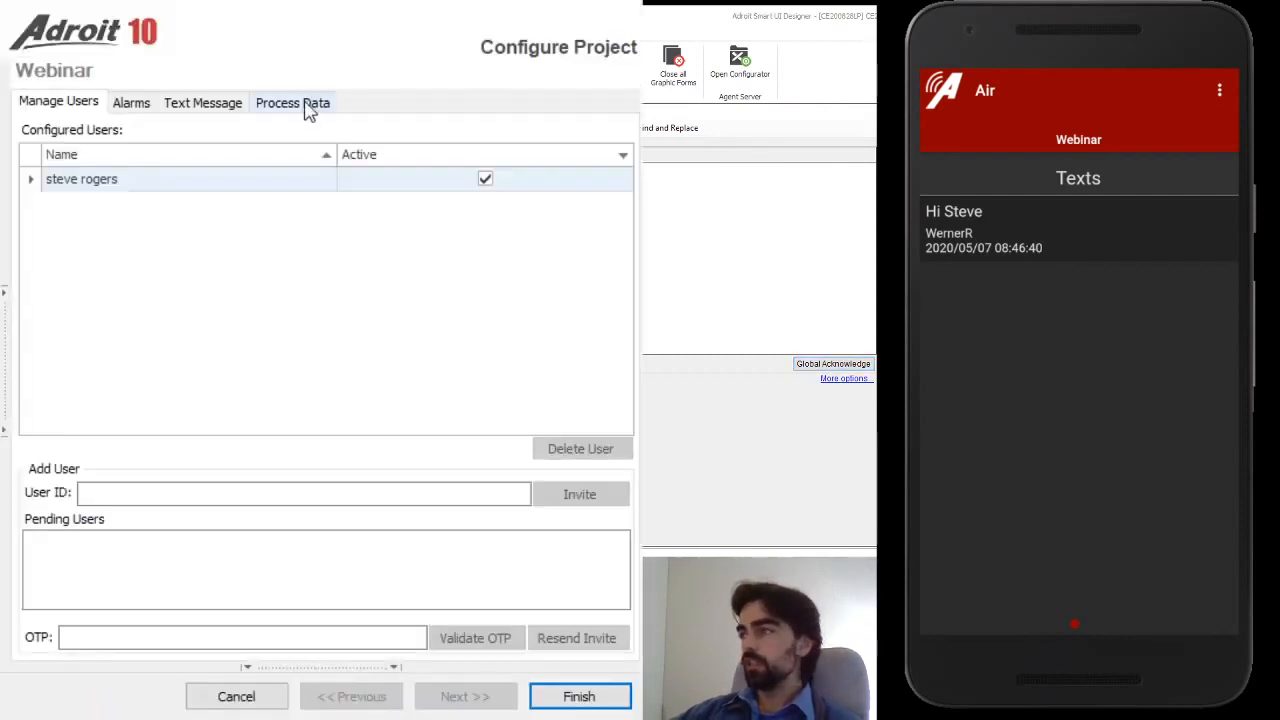
pyautogui.click(307, 110)
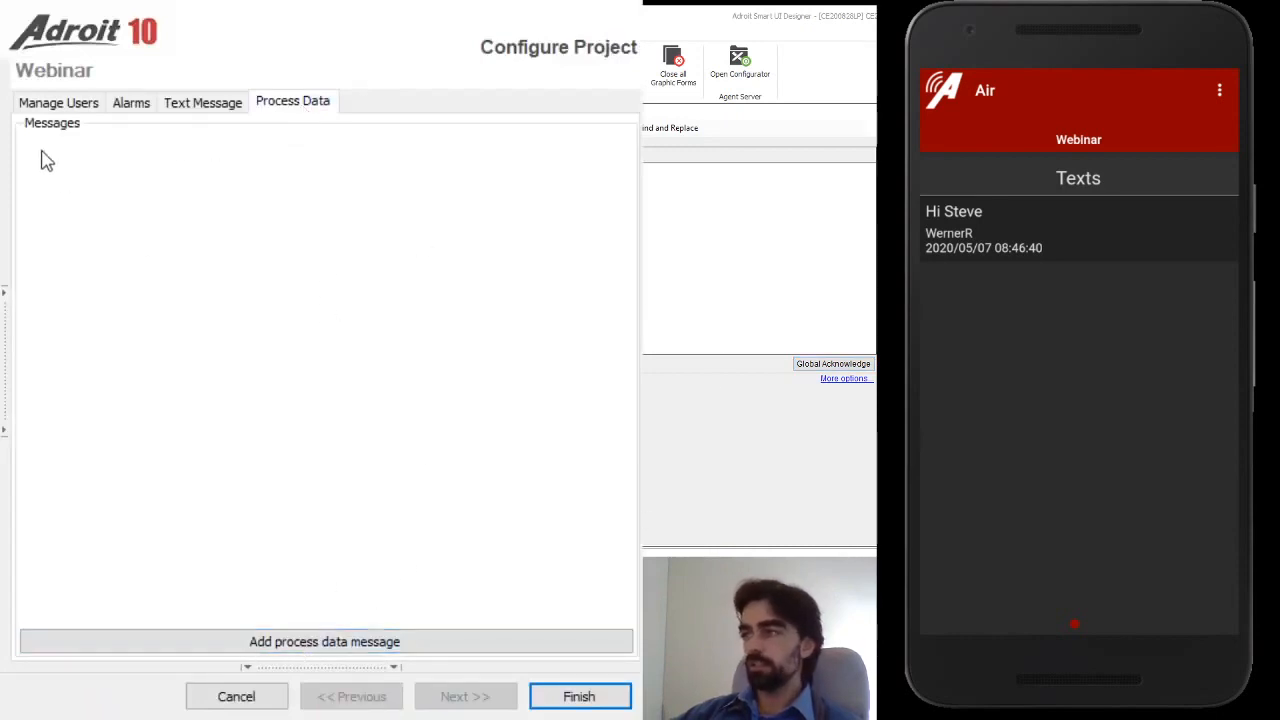
pyautogui.click(163, 645)
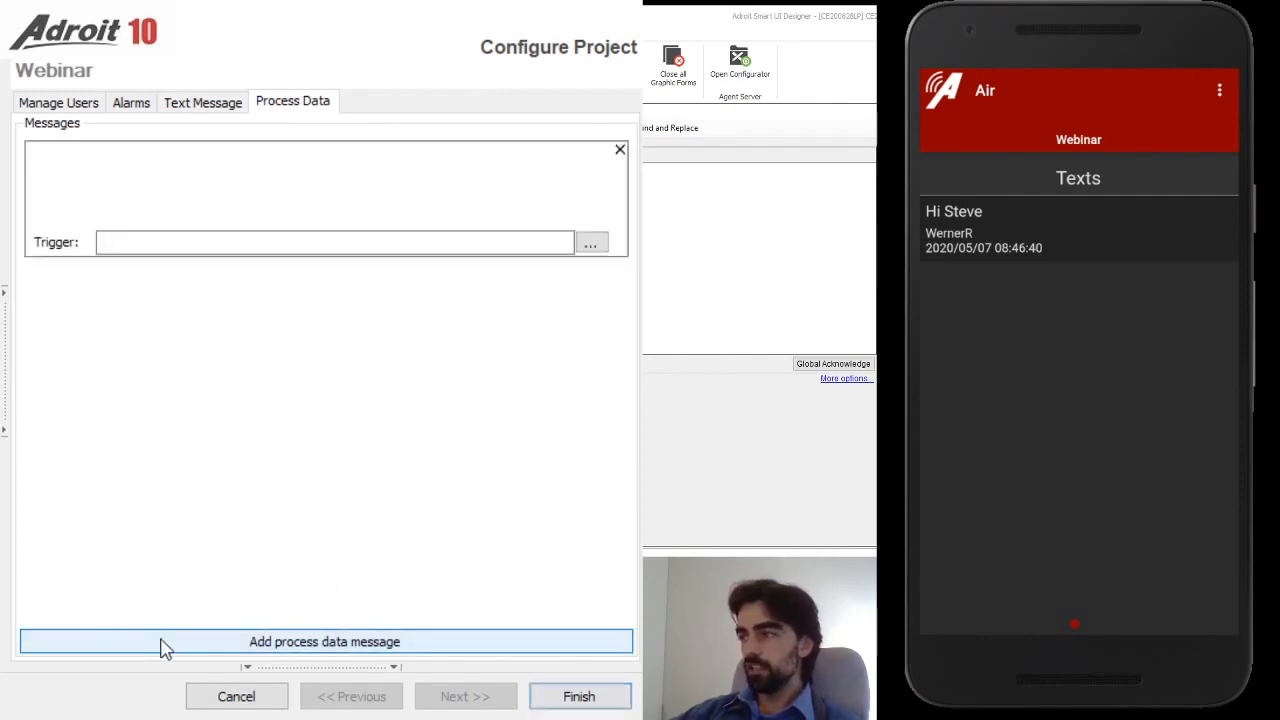
pyautogui.click(391, 206)
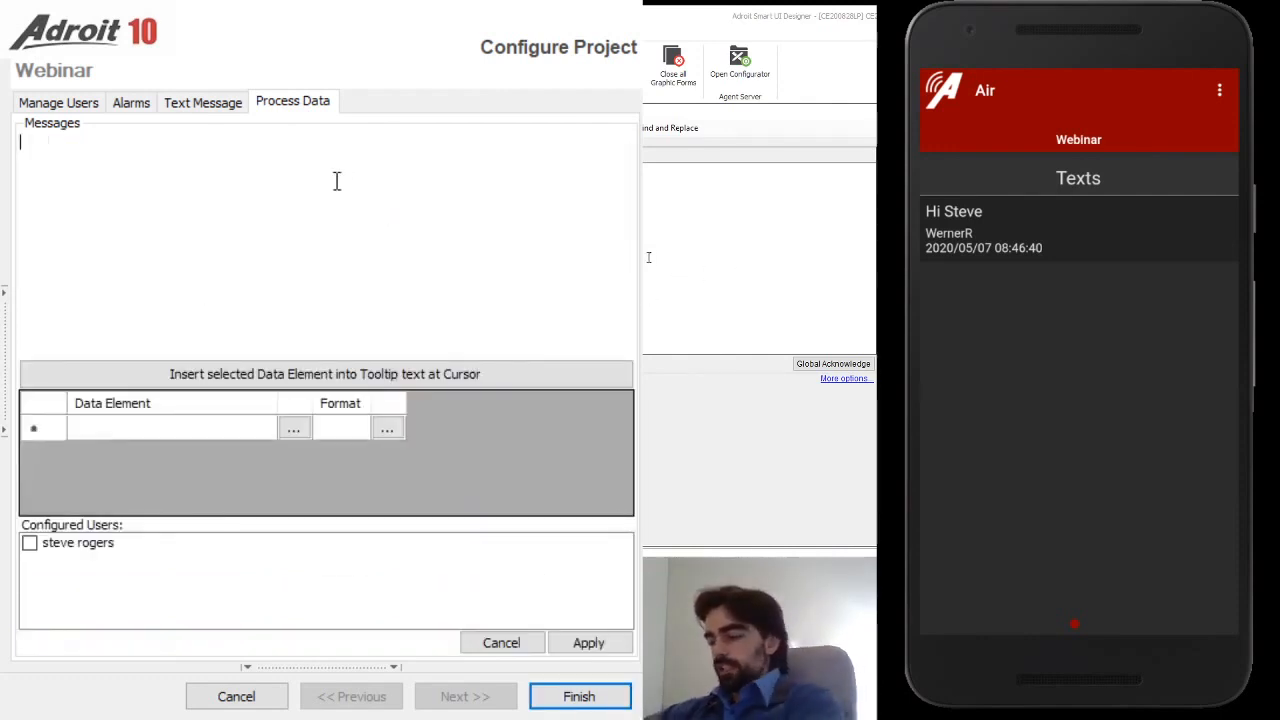
pyautogui.write('The value')
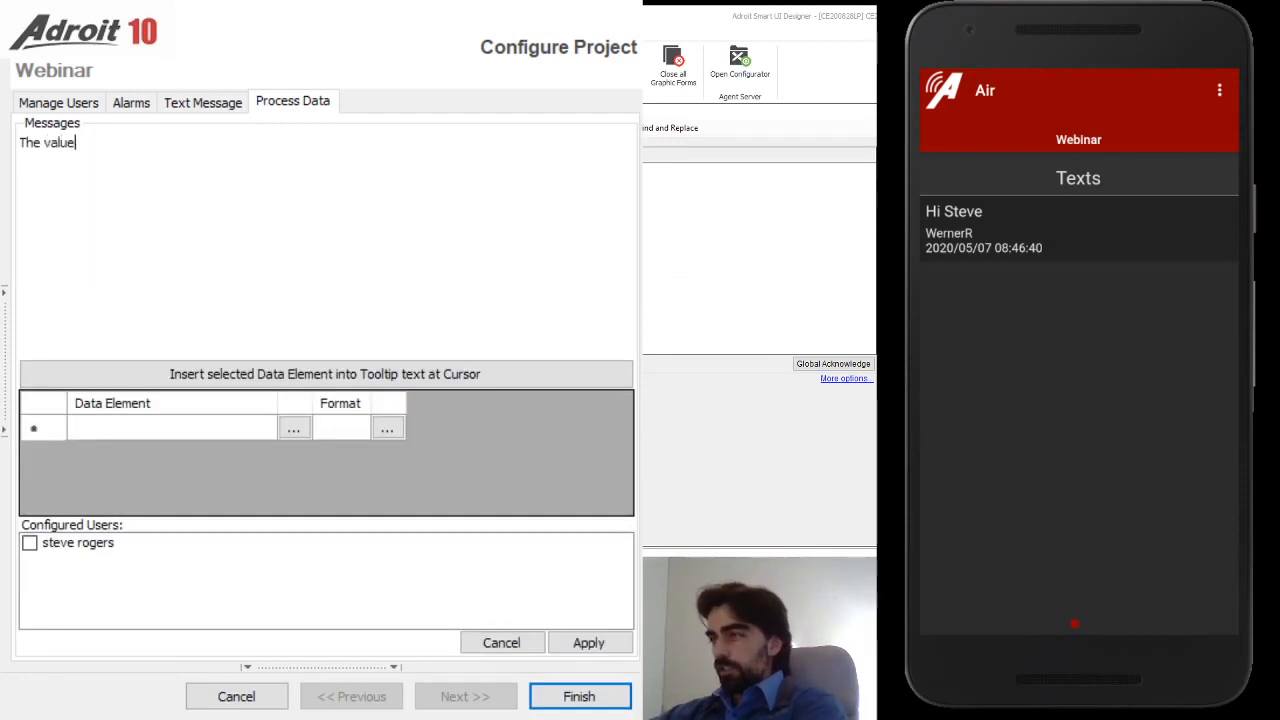
pyautogui.write(' of the tag is:')
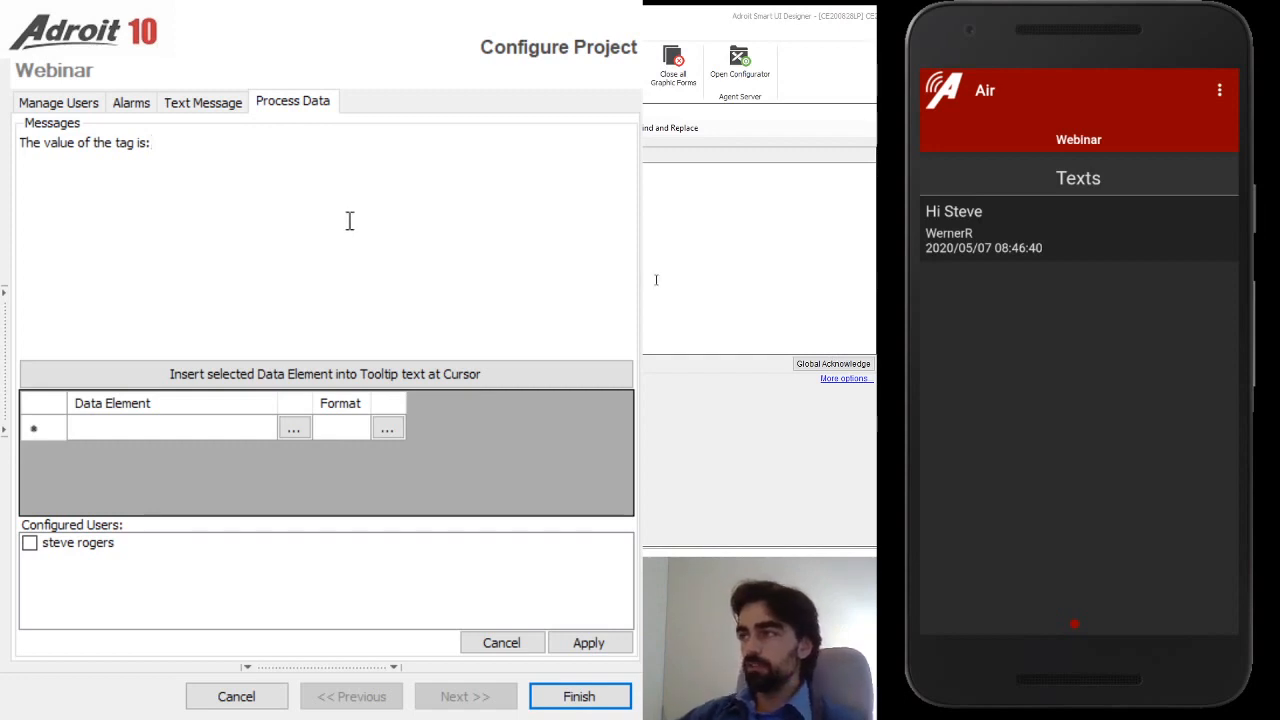
# Insert the analog tag placeholder in F2 format at the end of the message
pyautogui.click(296, 428)
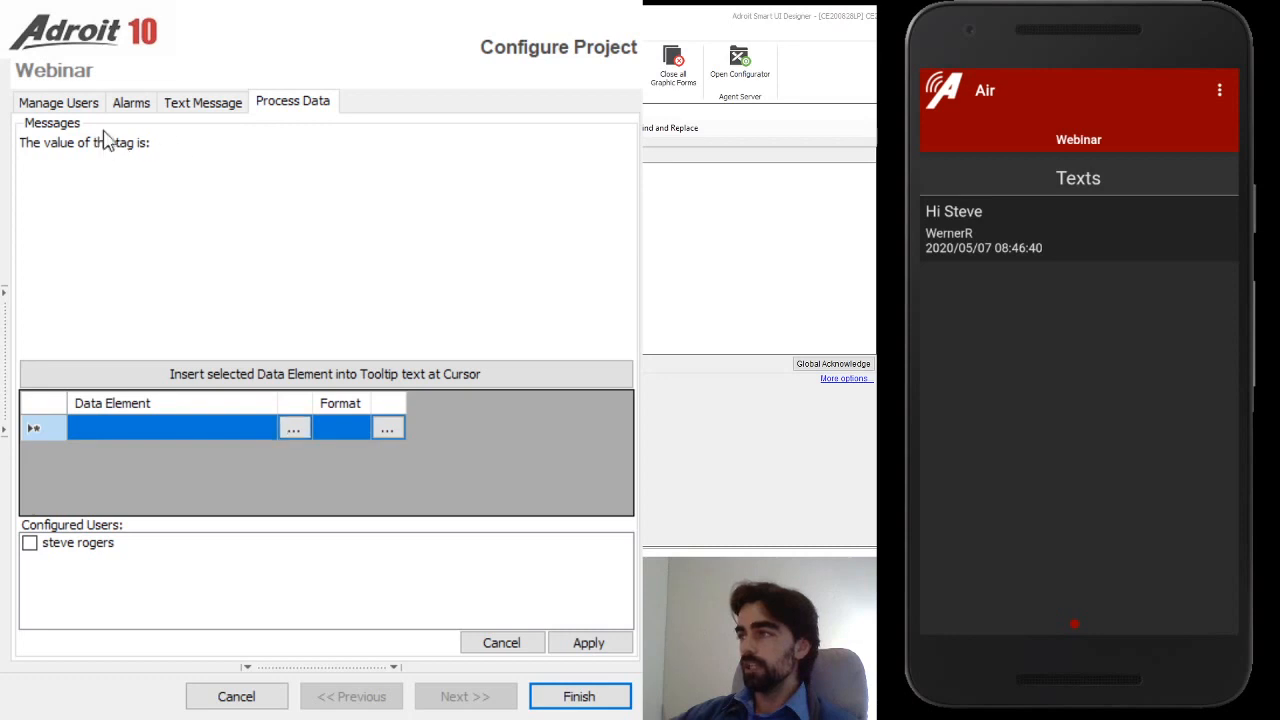
pyautogui.click(596, 689)
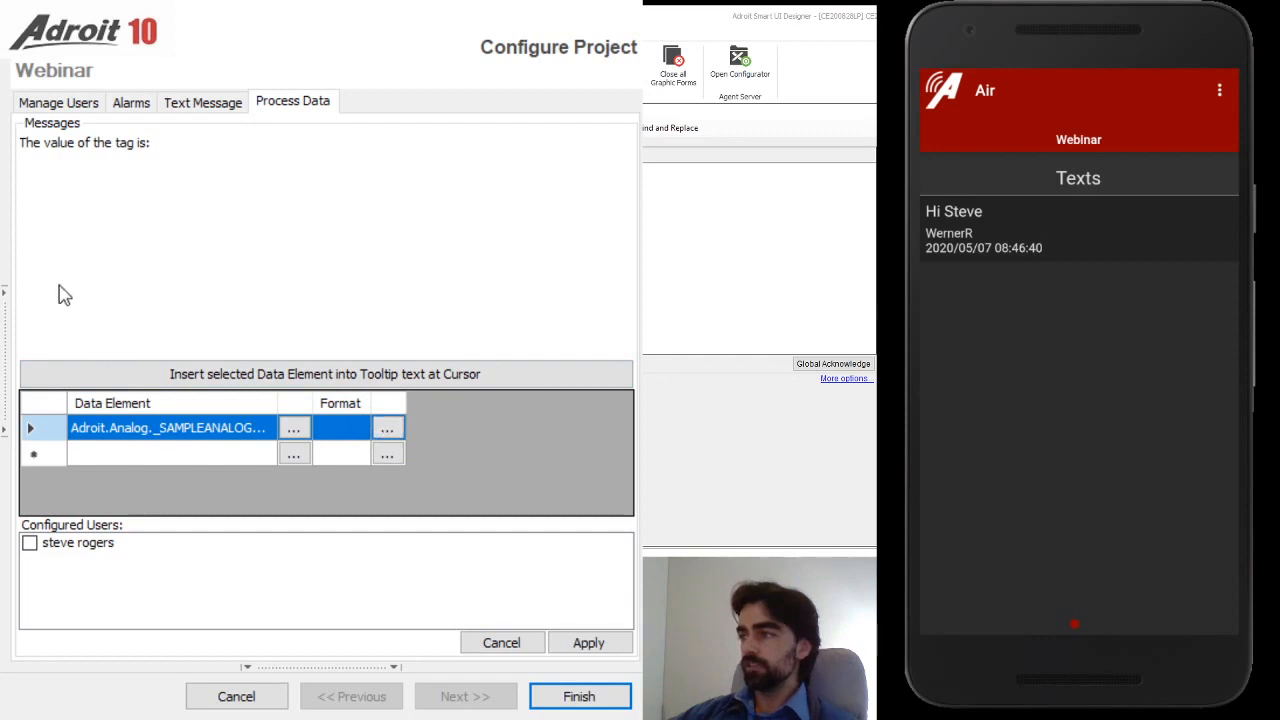
pyautogui.click(590, 611)
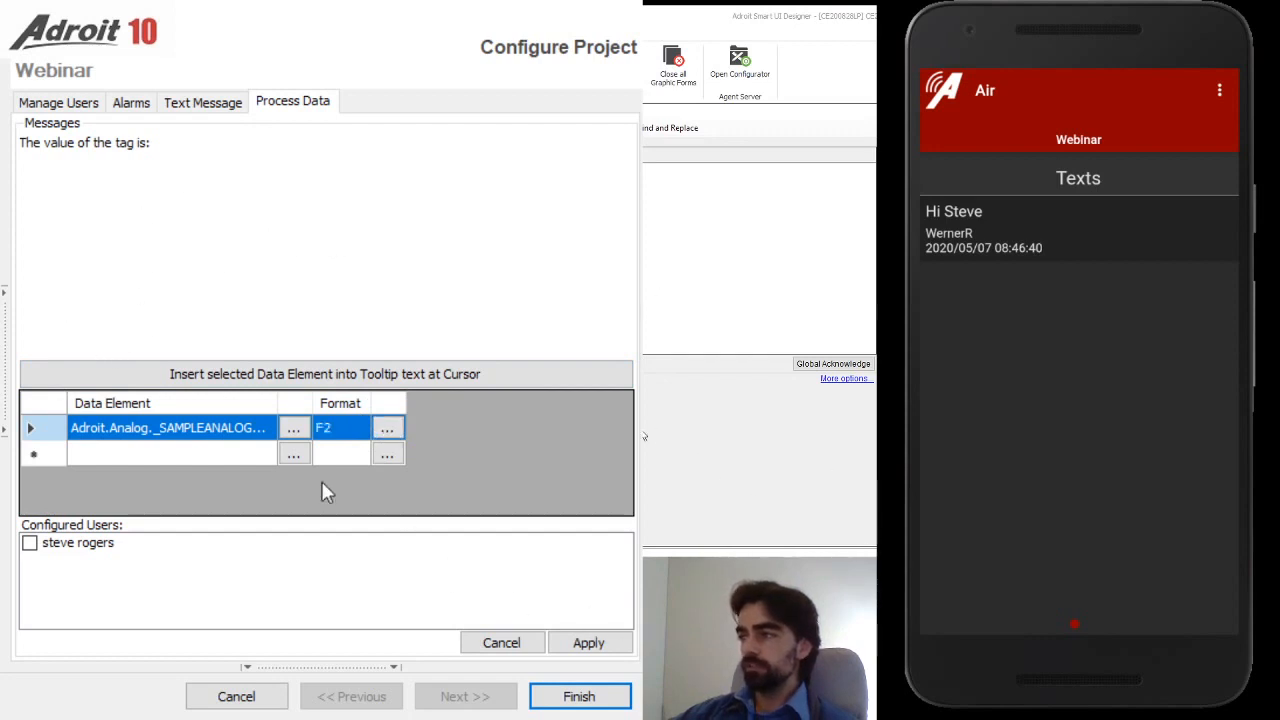
pyautogui.click(199, 149)
pyautogui.click(265, 378)
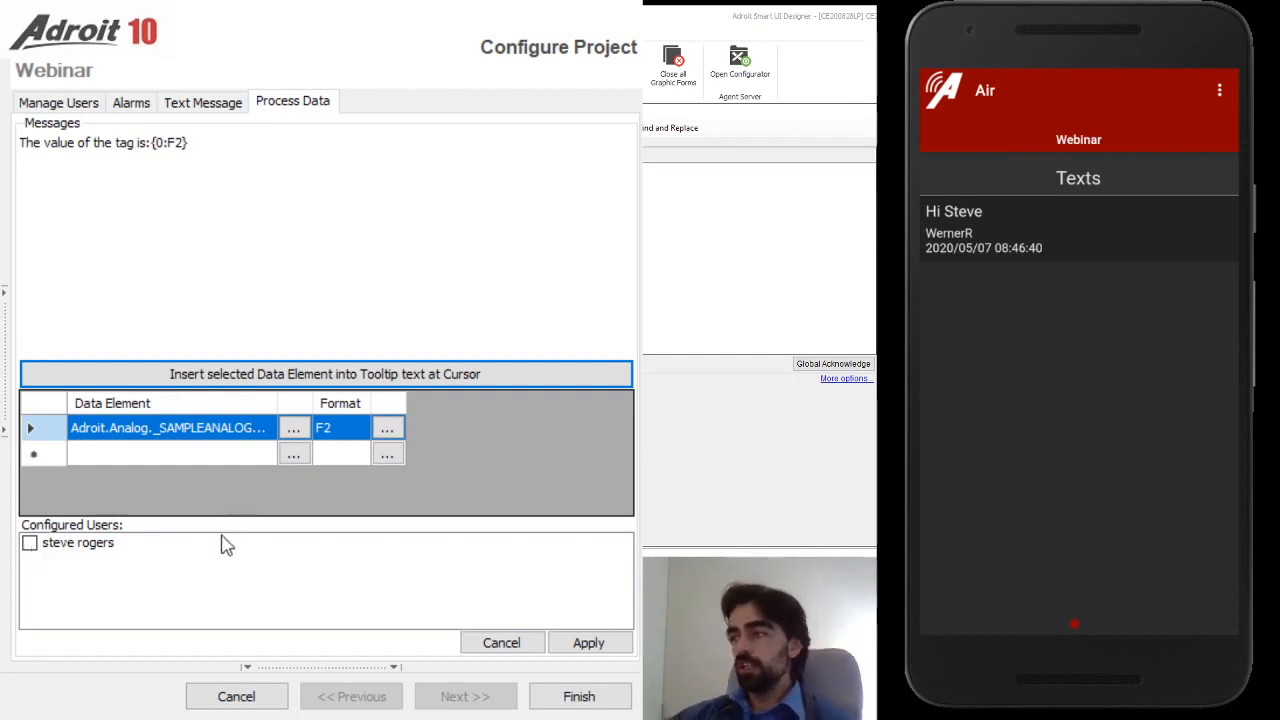
# Set the user as recipient, trigger on Adroit.Digital._SAMPLEDIGITAL.value, and finish
pyautogui.click(31, 549)
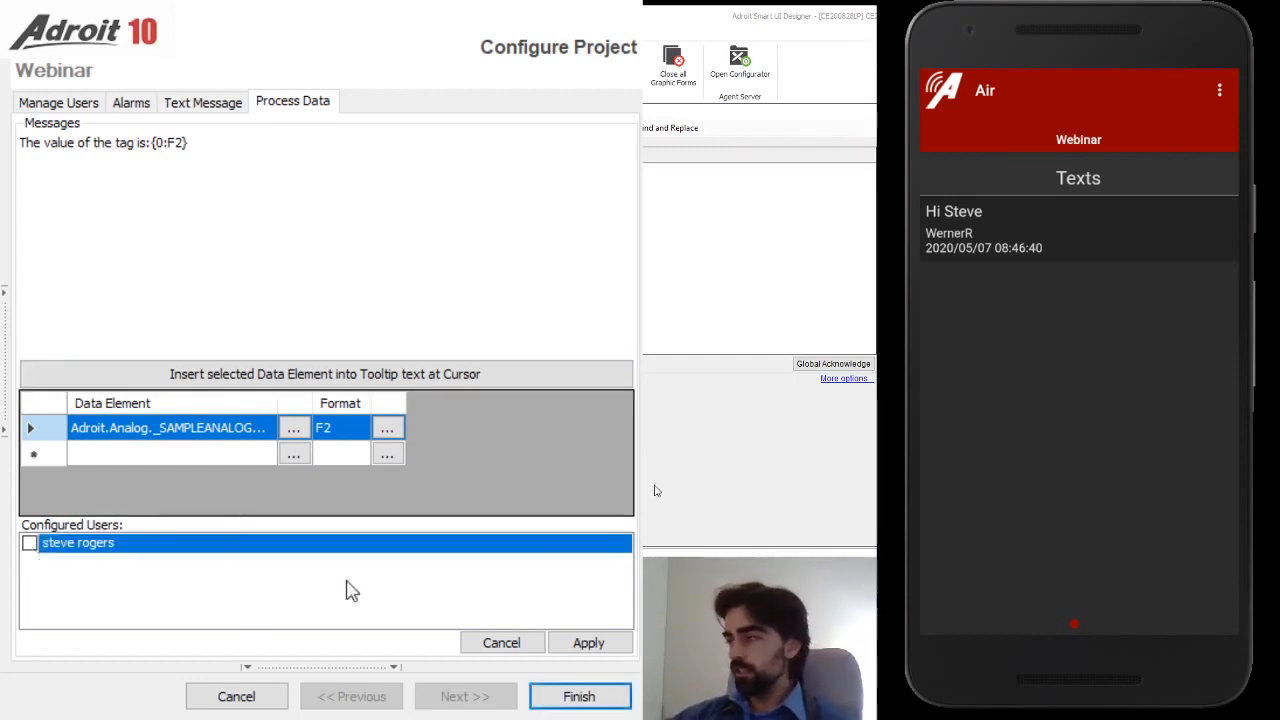
pyautogui.click(31, 545)
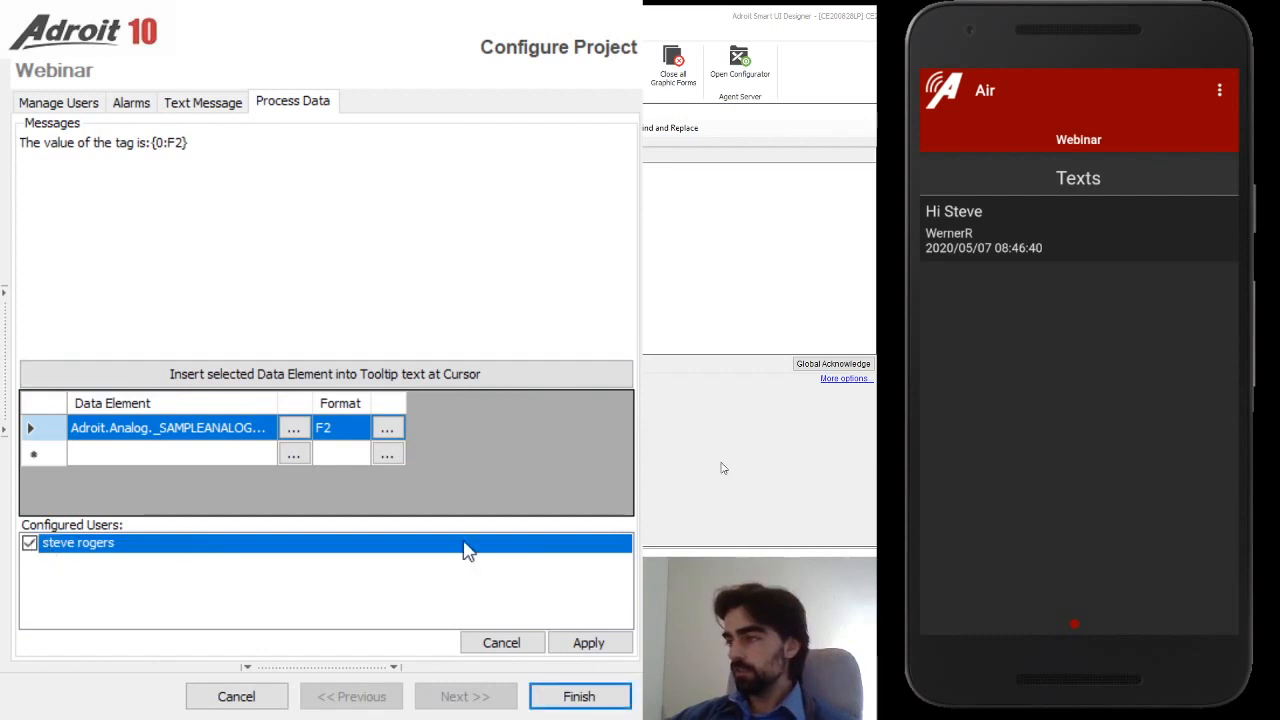
pyautogui.click(600, 645)
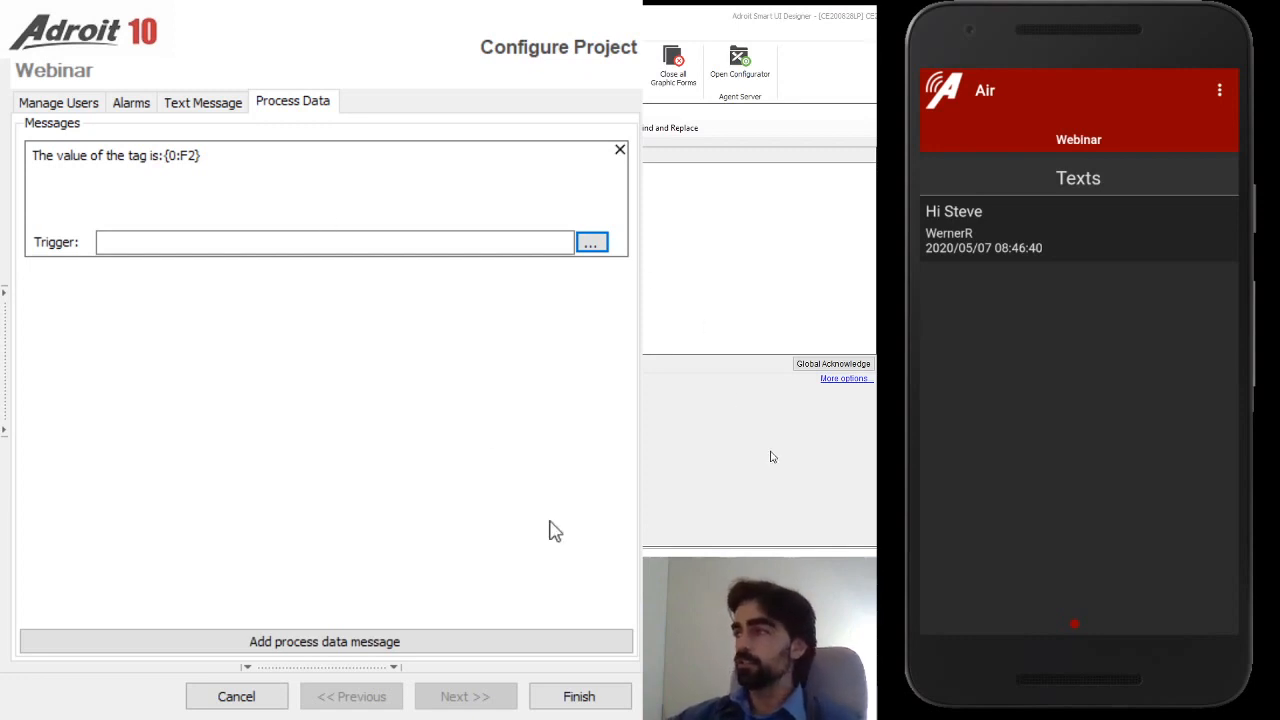
pyautogui.click(600, 698)
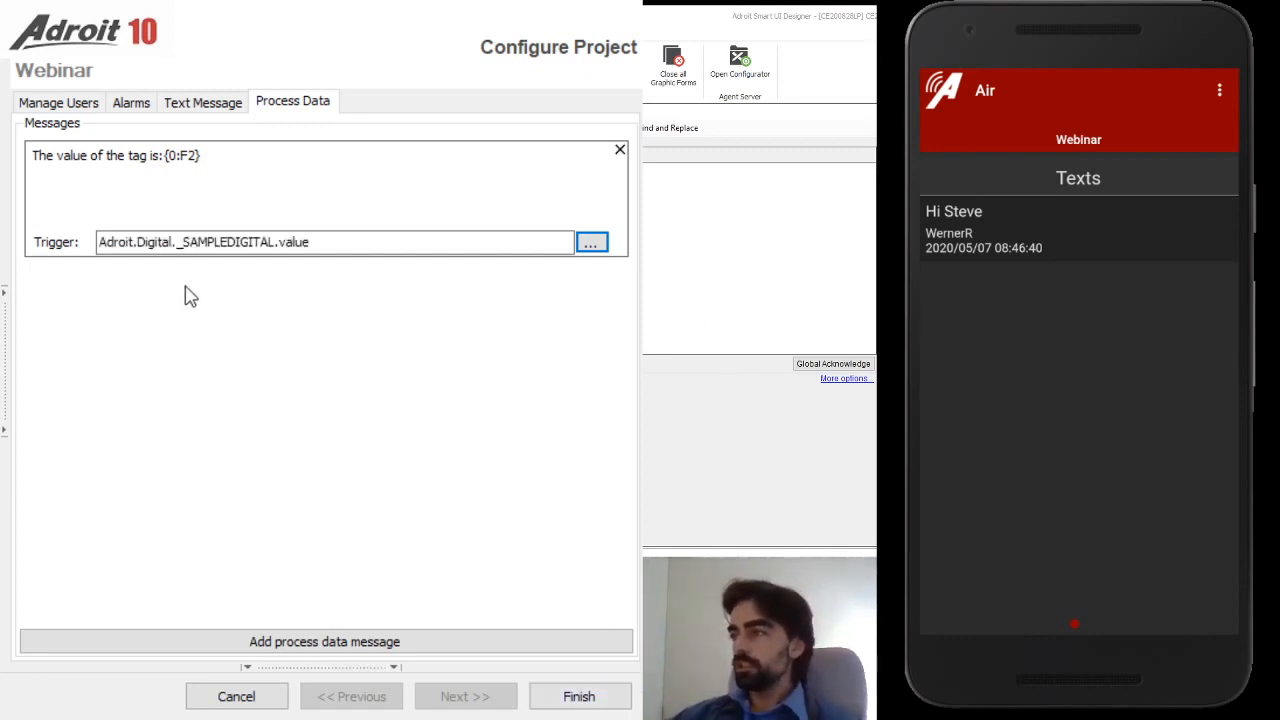
pyautogui.click(580, 697)
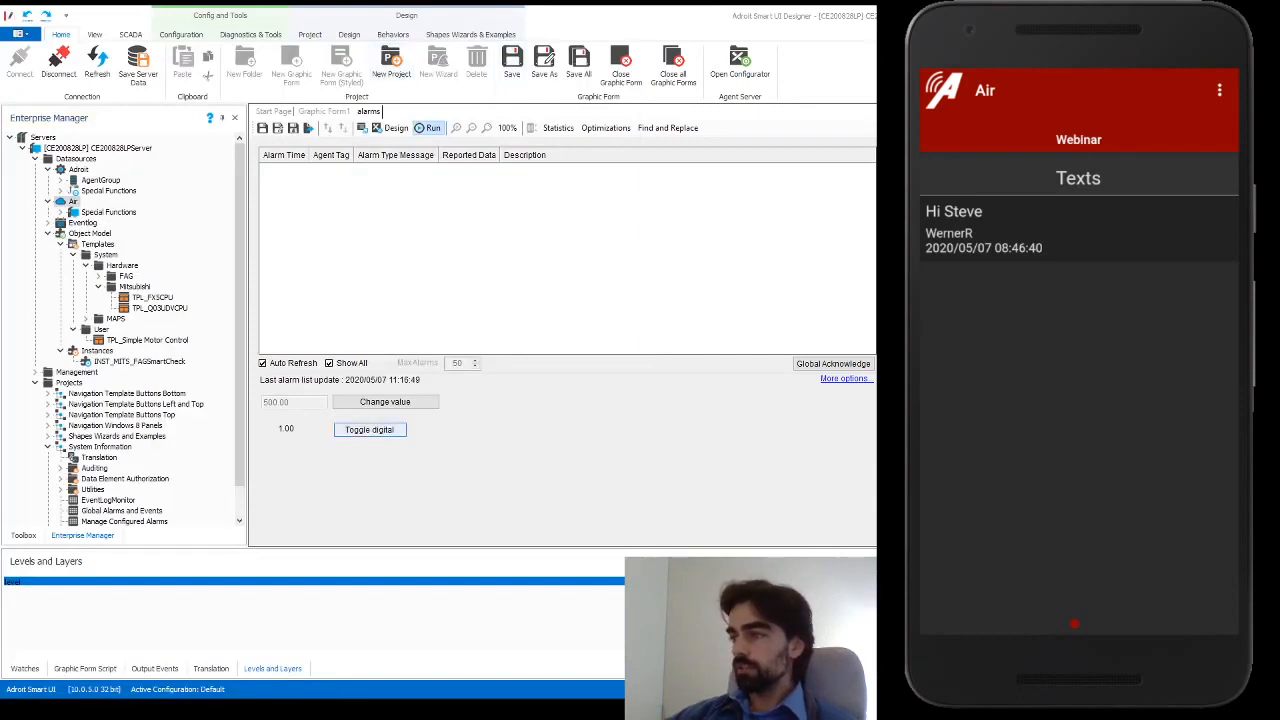
# Toggle the digital tag to send the 500.00 message, raise the analog to 600.00, toggle again
pyautogui.click(355, 430)
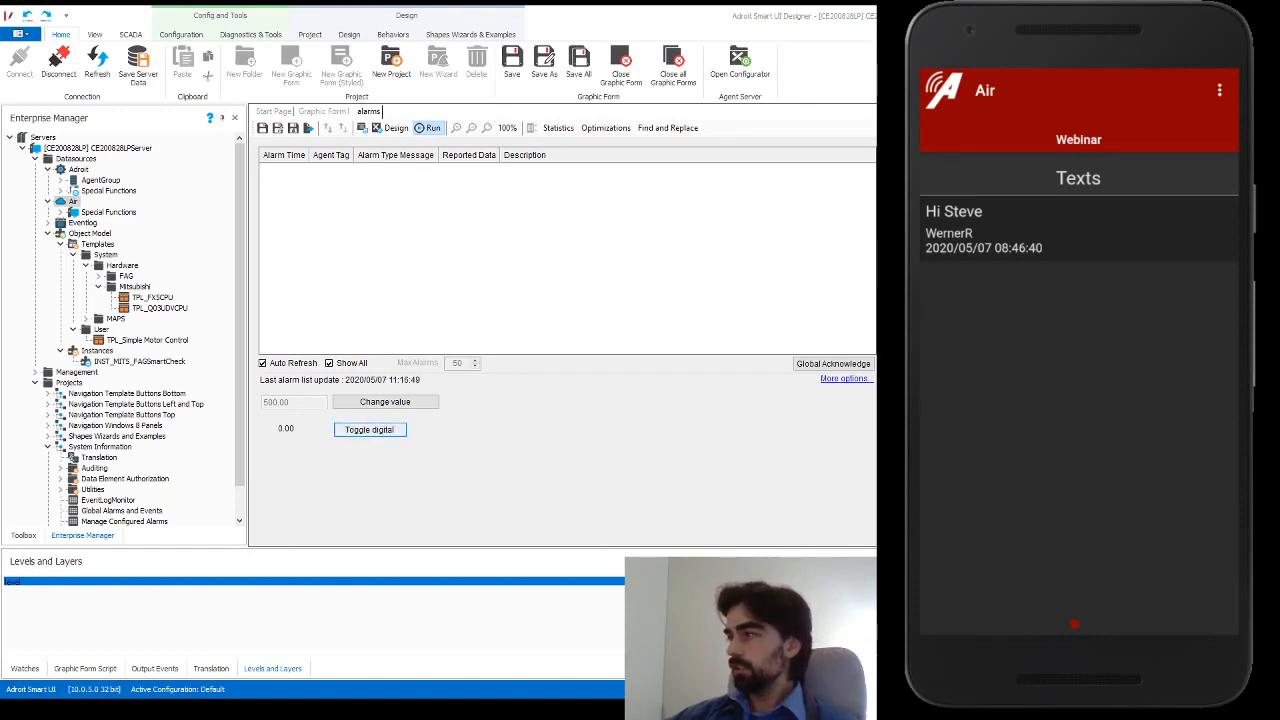
pyautogui.click(382, 430)
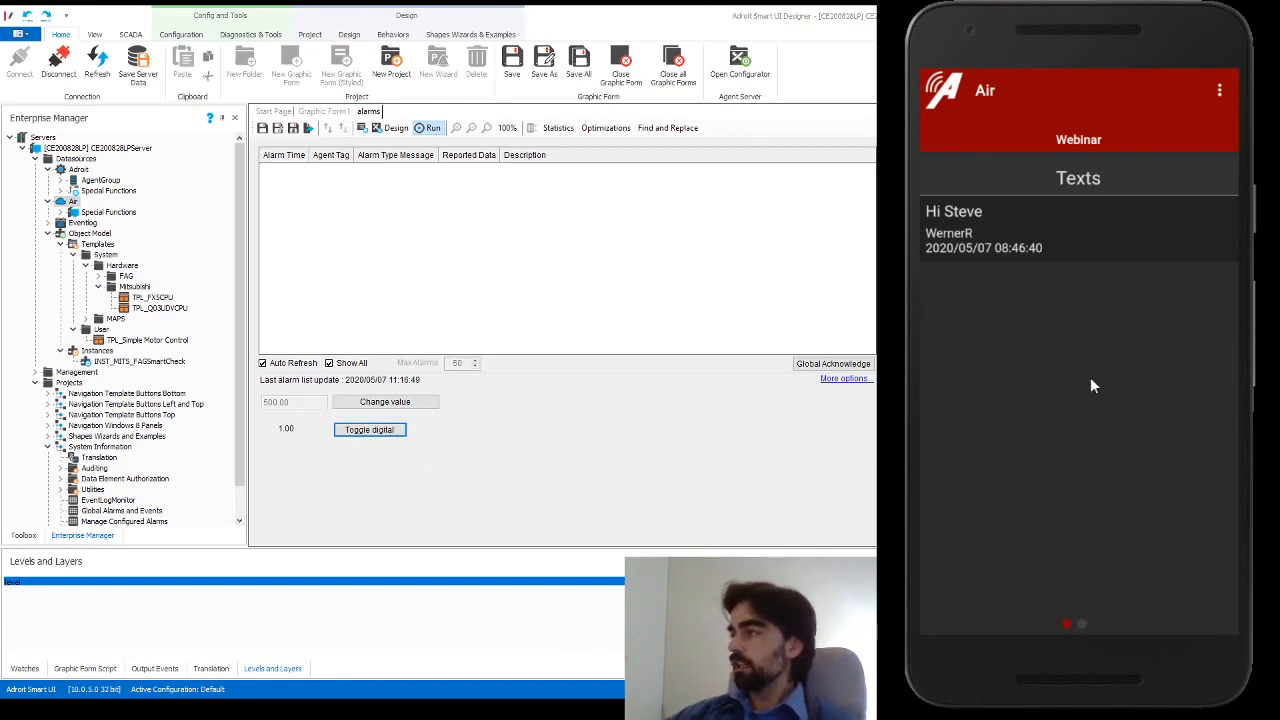
pyautogui.moveTo(1153, 370); pyautogui.dragTo(930, 374)
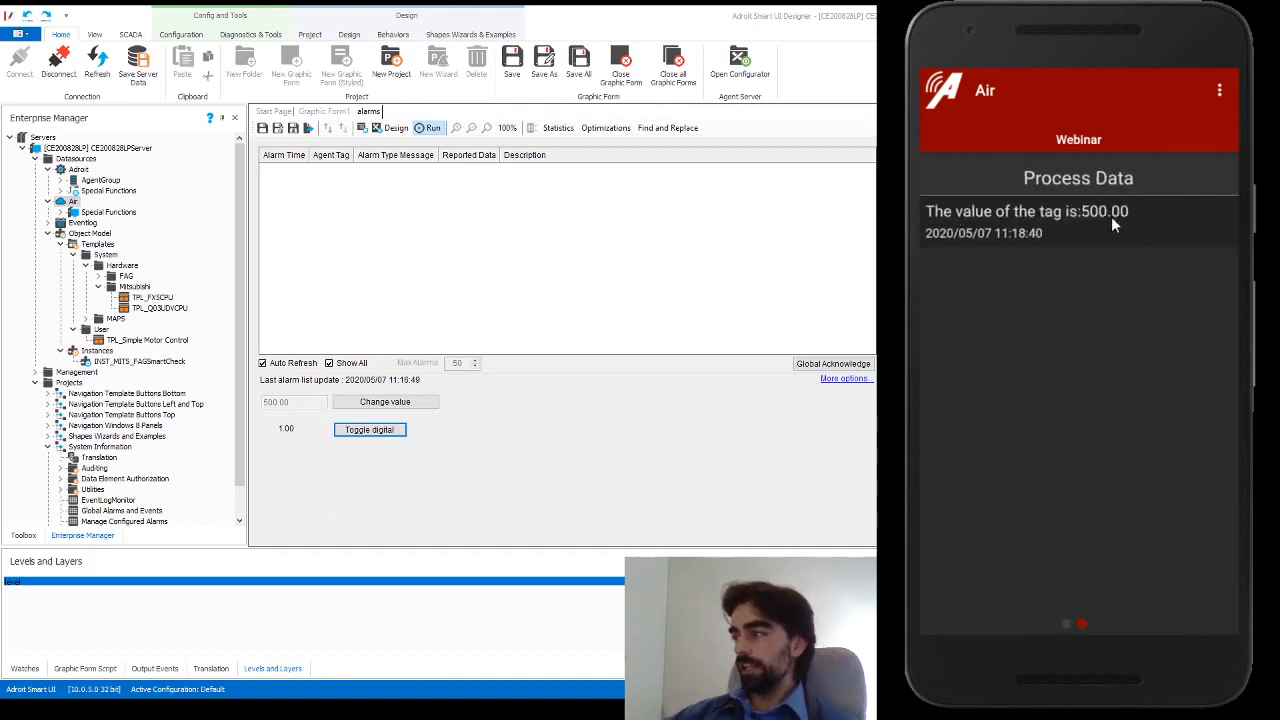
pyautogui.click(385, 402)
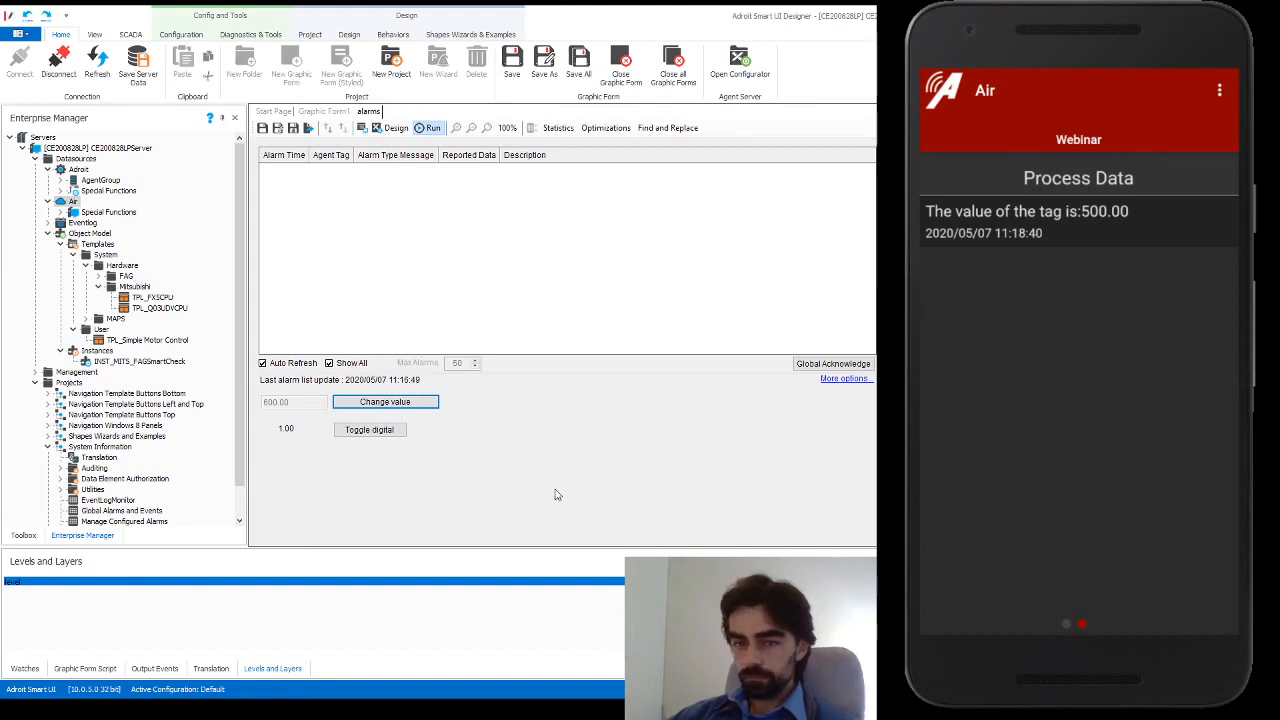
pyautogui.click(369, 432)
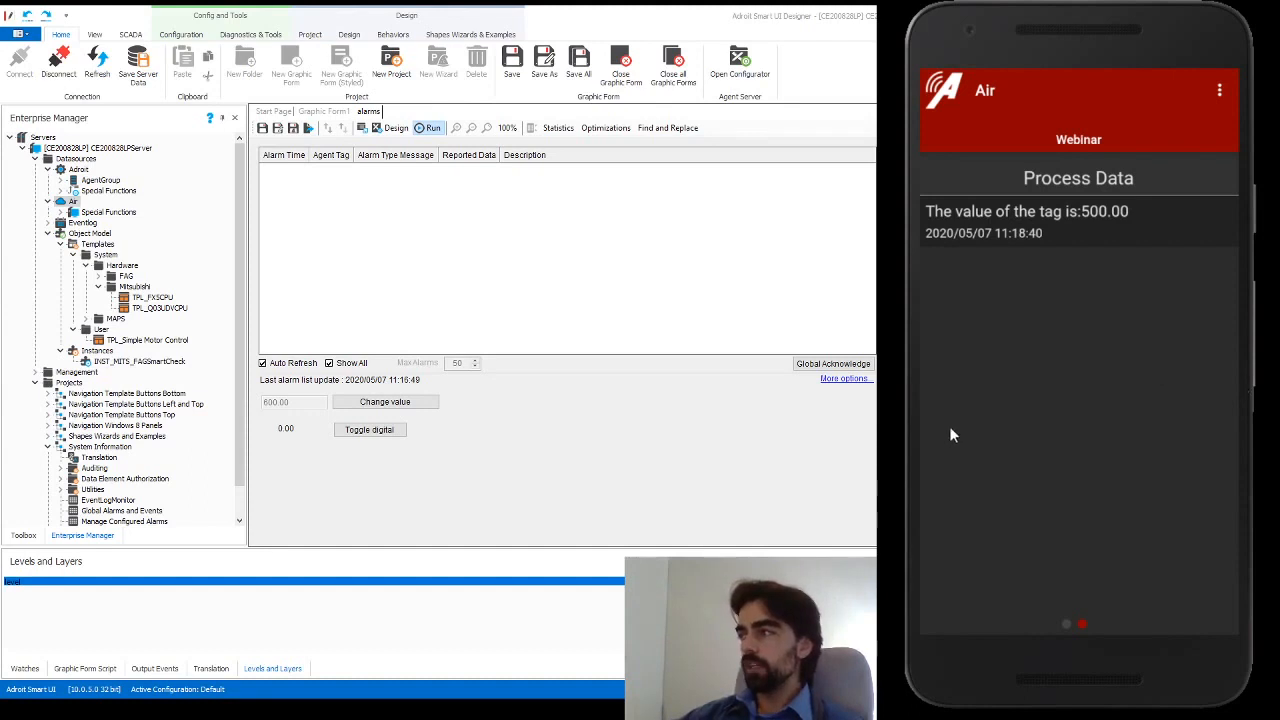
# Open the Air project configuration and view the 600.00 message details on the phone
pyautogui.doubleClick(70, 202)
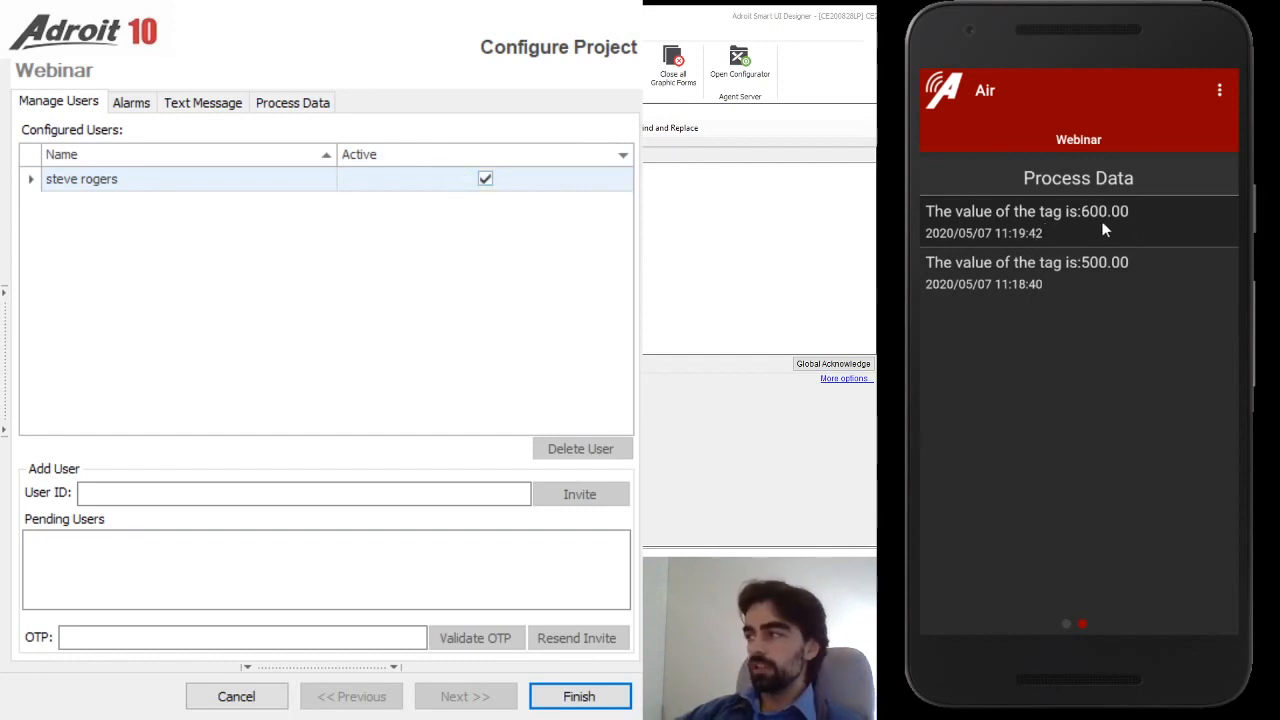
pyautogui.click(1034, 226)
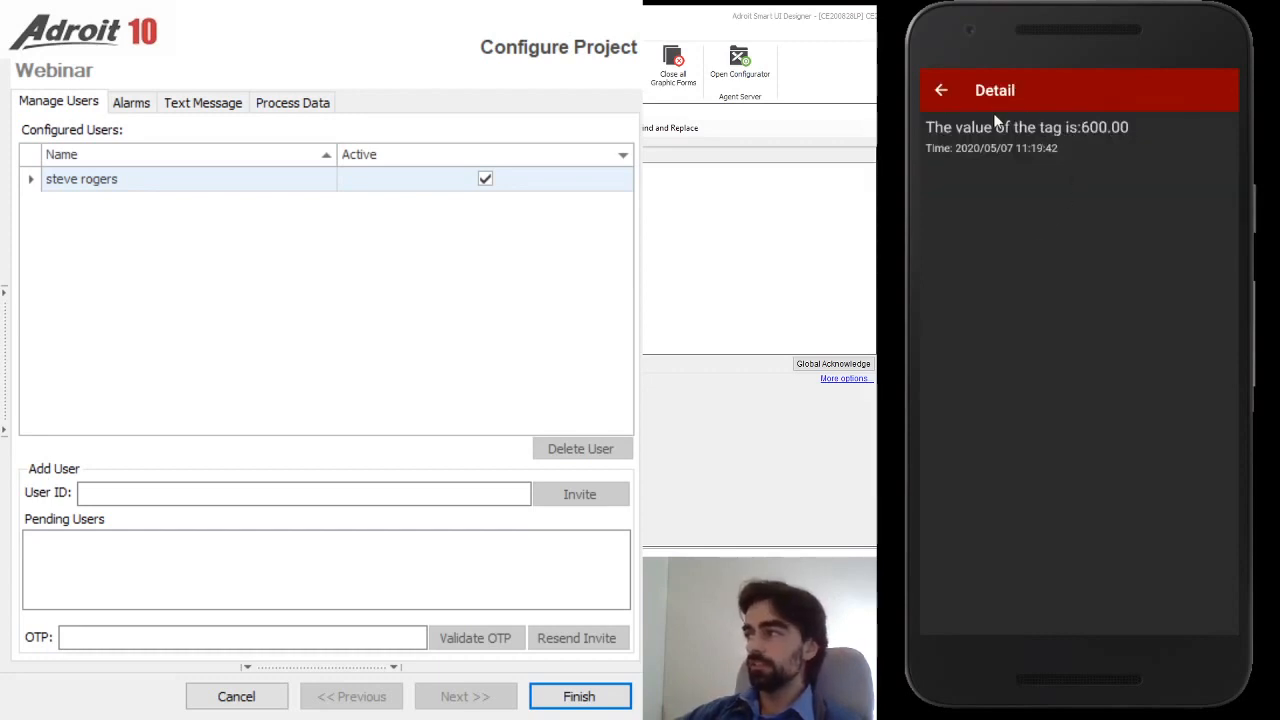
pyautogui.click(942, 93)
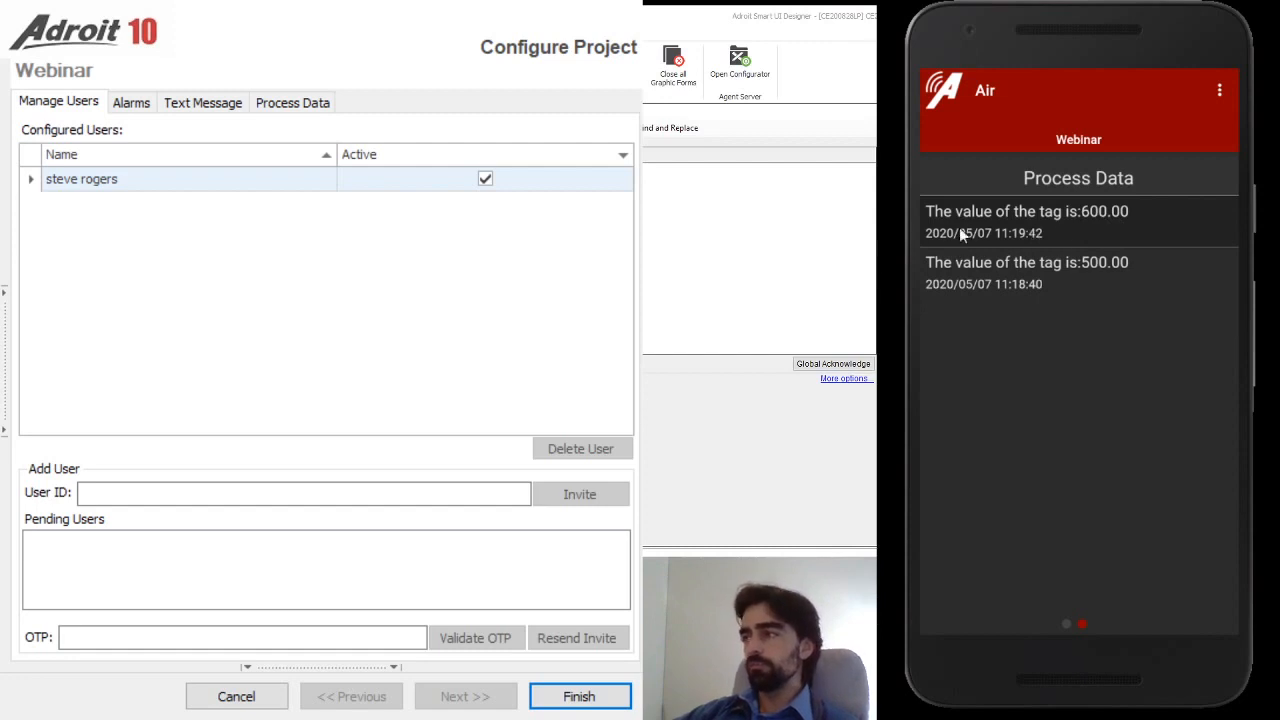
# Inspect the saved process data message in its editor and cancel without changes
pyautogui.click(292, 102)
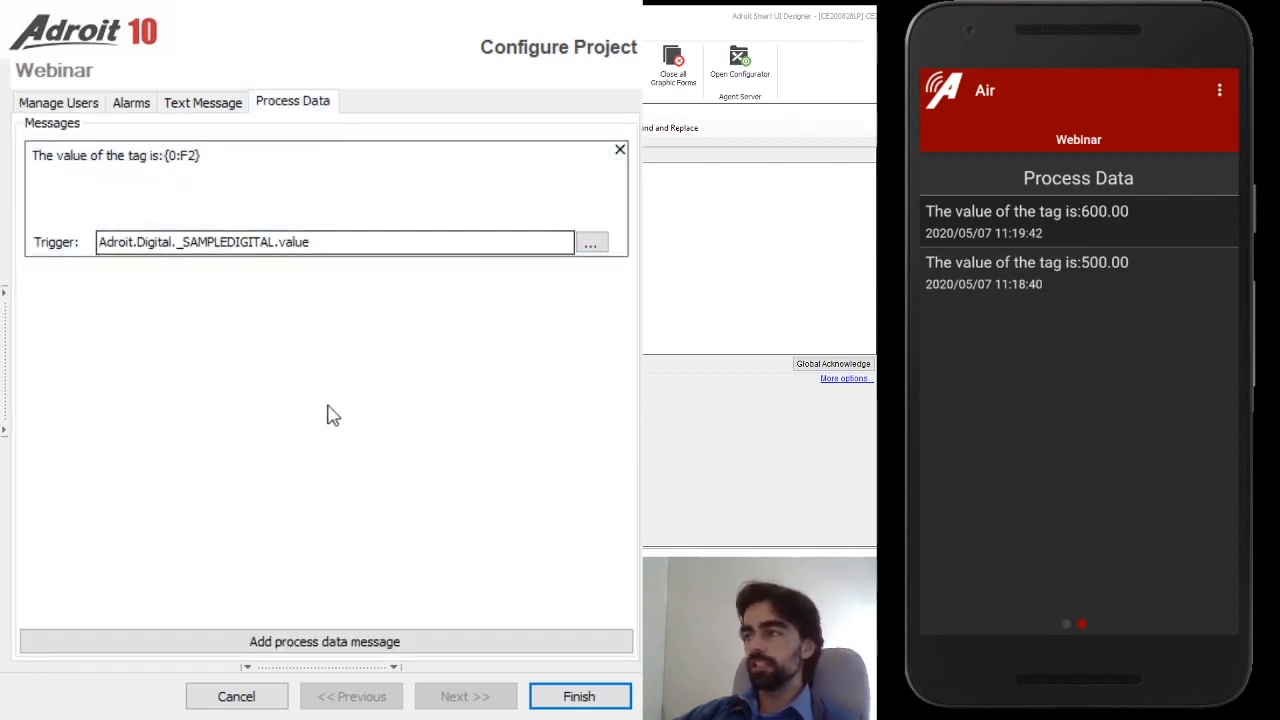
pyautogui.click(384, 174)
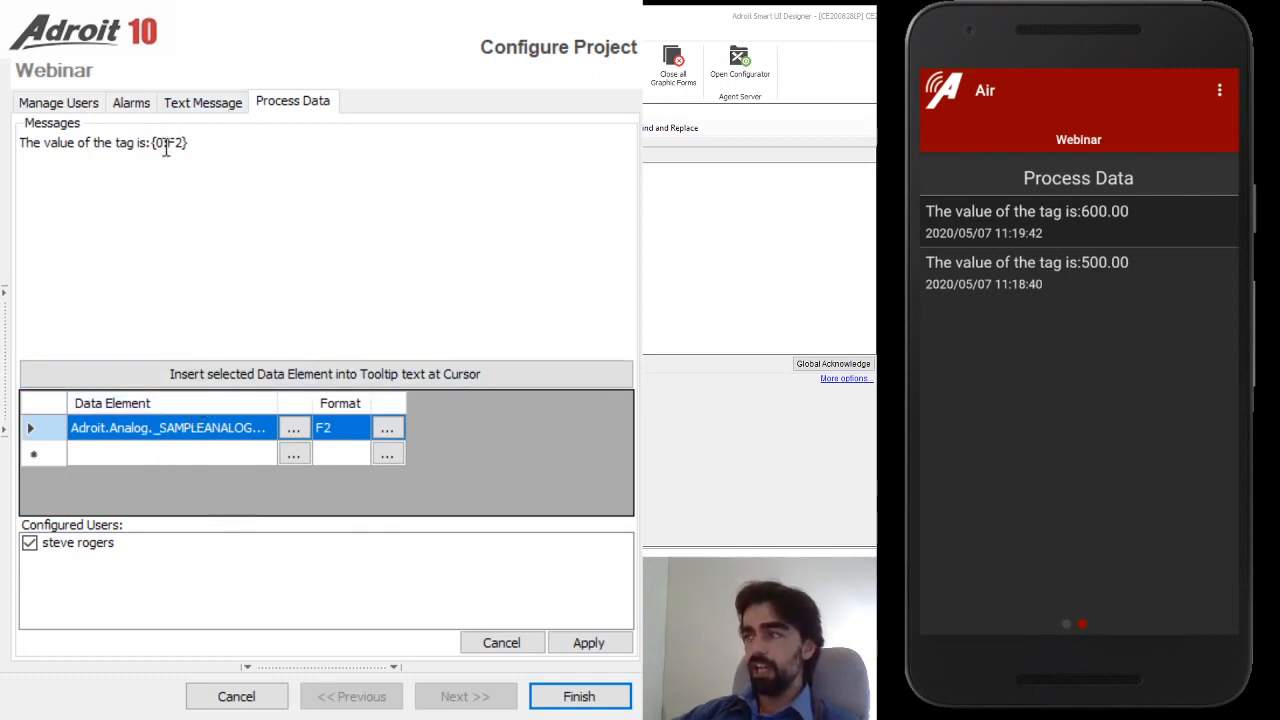
pyautogui.click(502, 643)
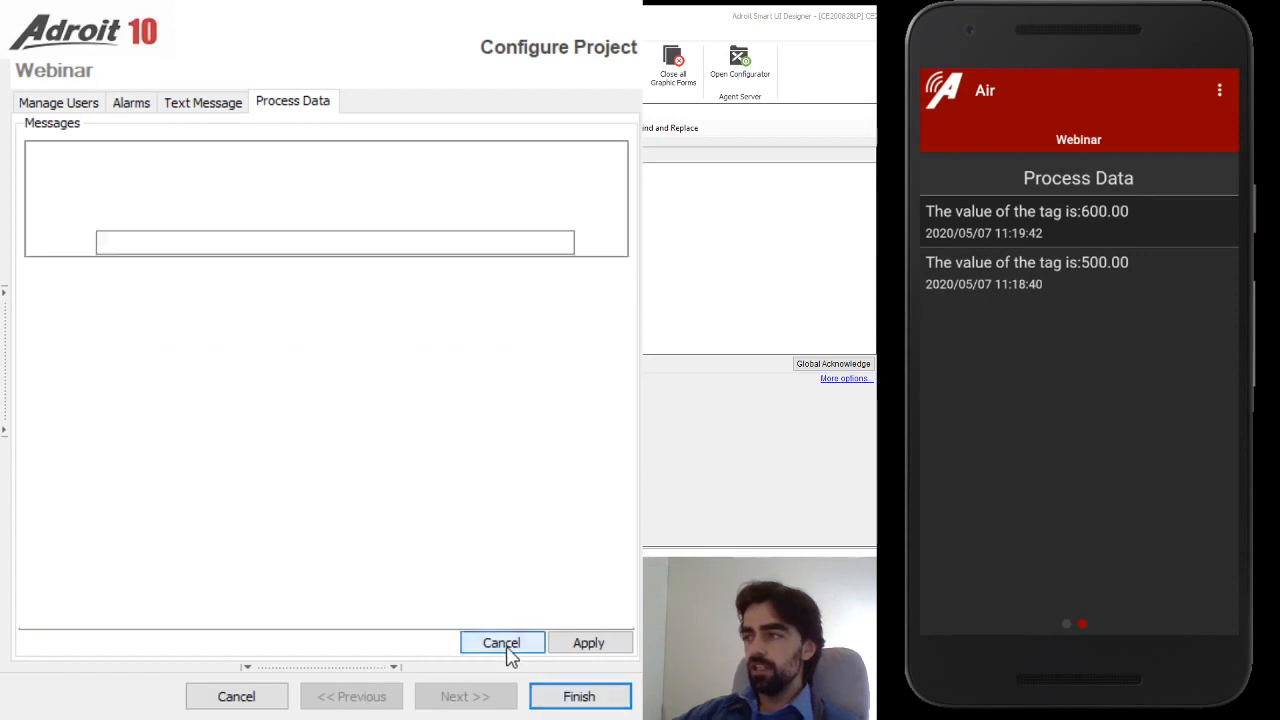